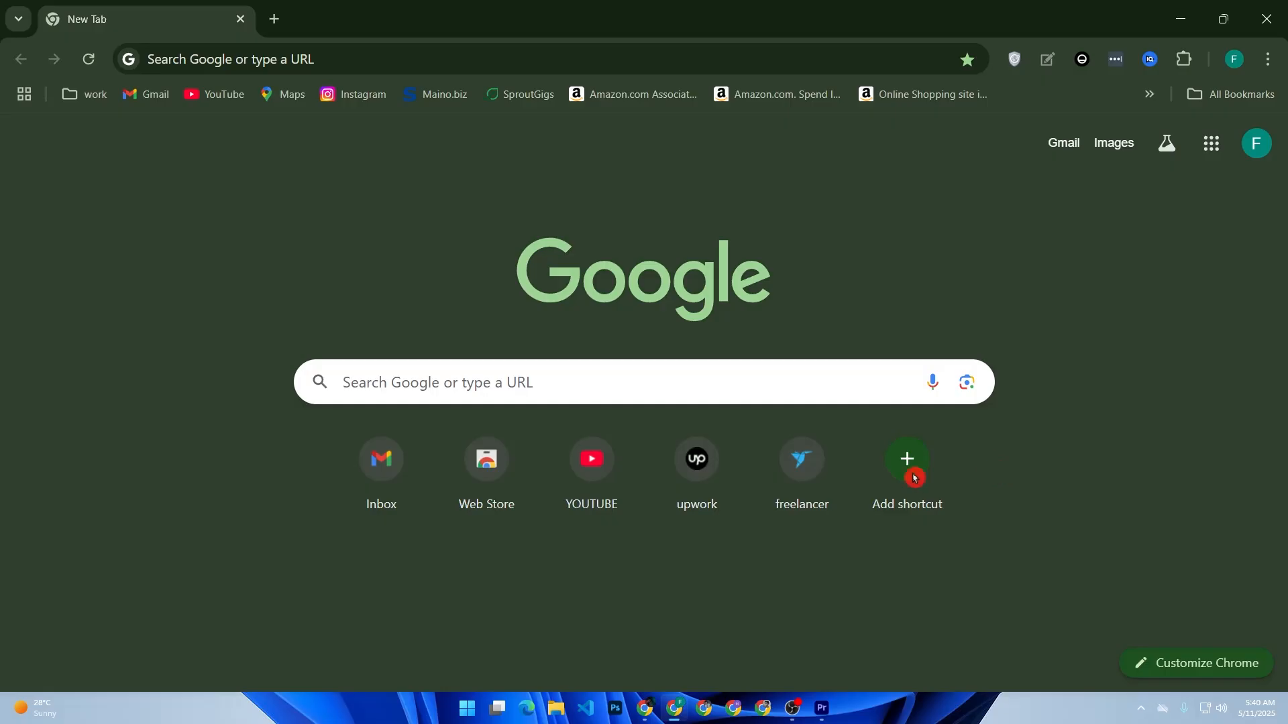
# Step: Search Google for "shopify" and open the official Shopify website from the results
pyautogui.click(562, 390)
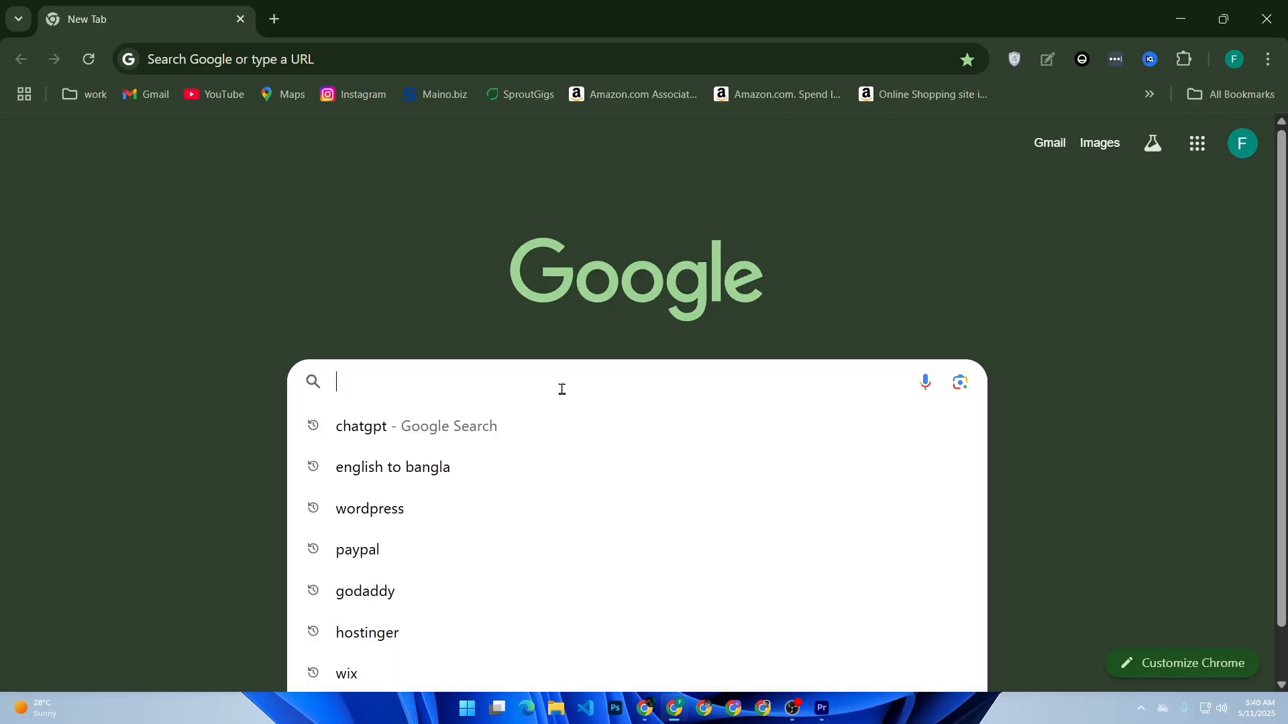
pyautogui.write('s')
pyautogui.press('Return')
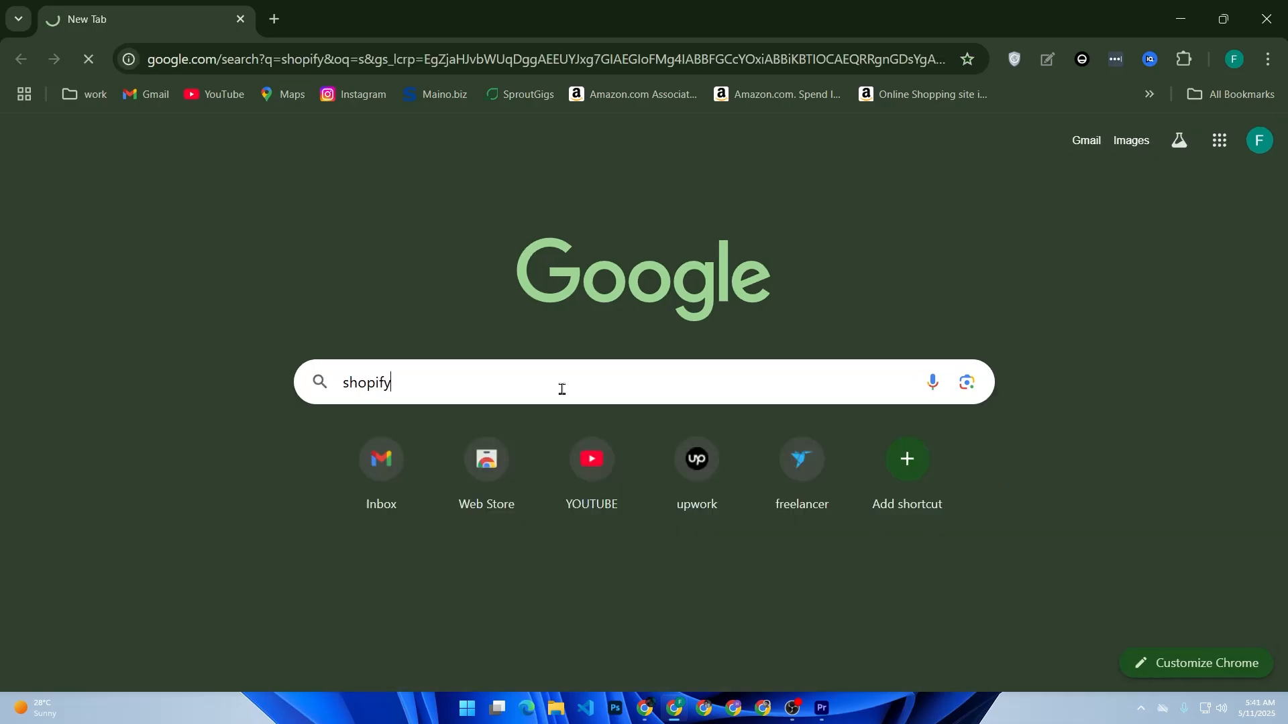
pyautogui.scroll(-5, 557, 398)
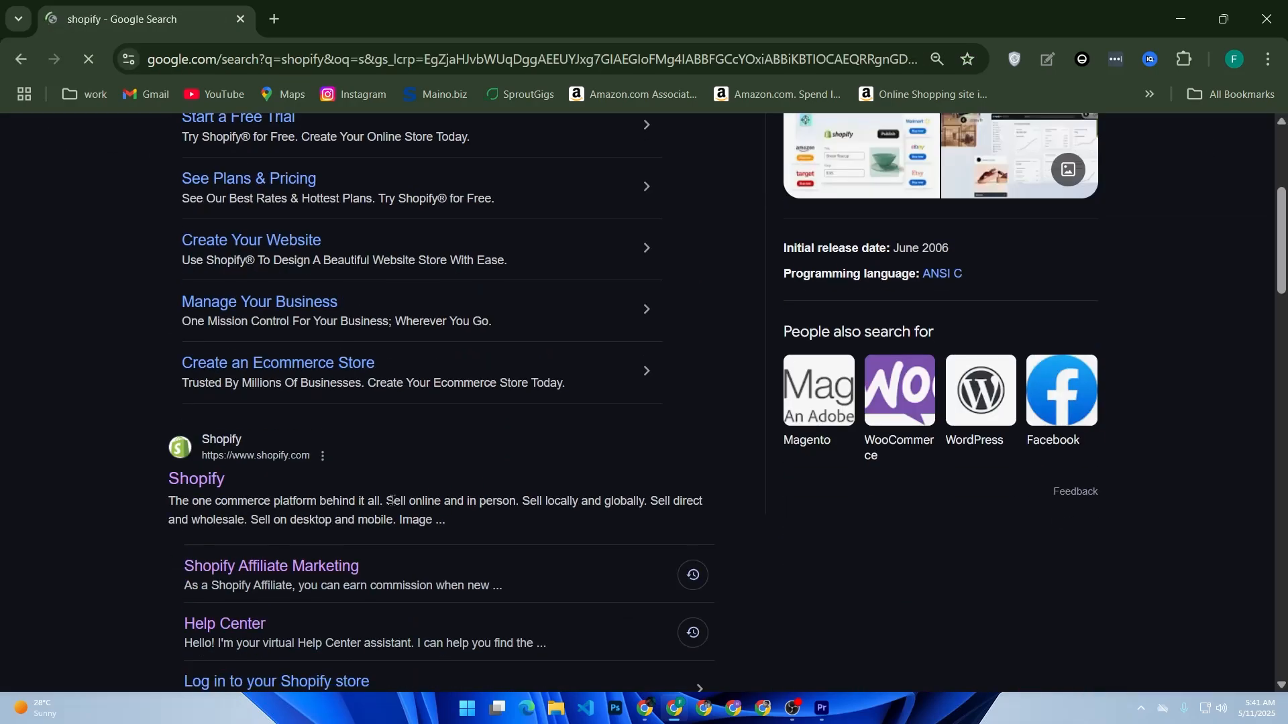
pyautogui.click(211, 485)
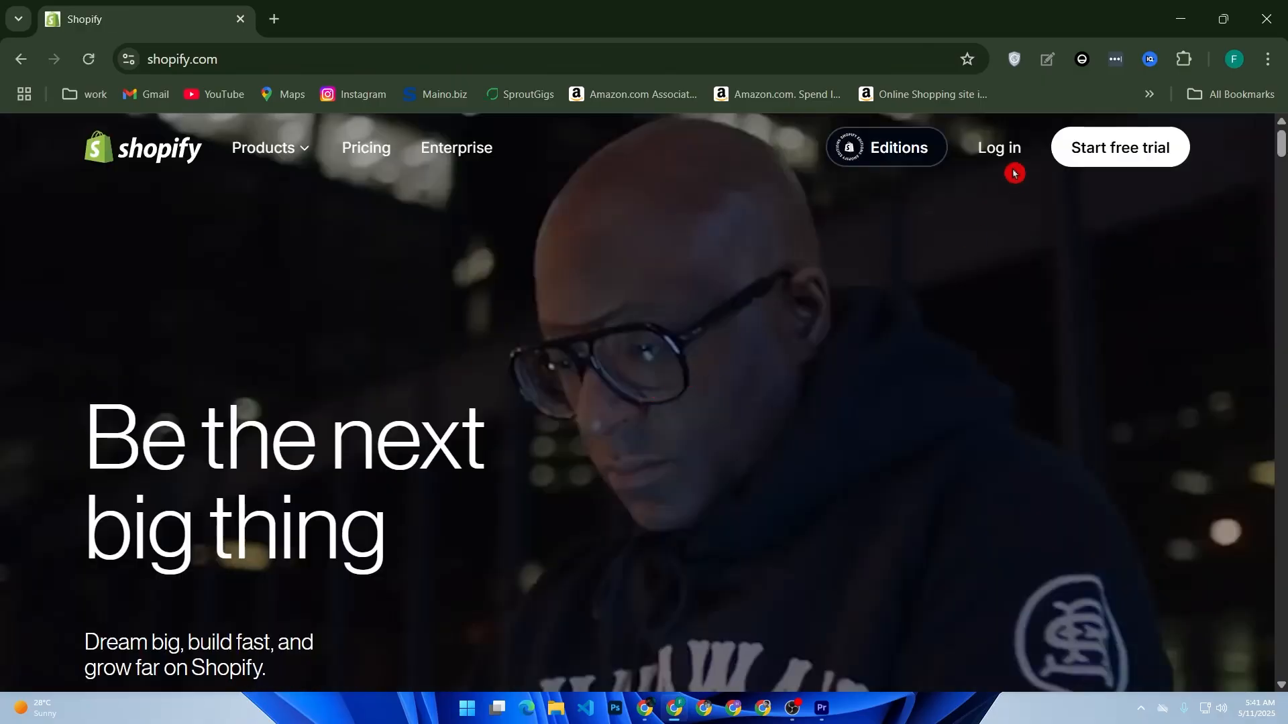
# Step: Log in to the Shopify store admin and open the Shopify App Store from the app and sales channel settings
pyautogui.click(994, 158)
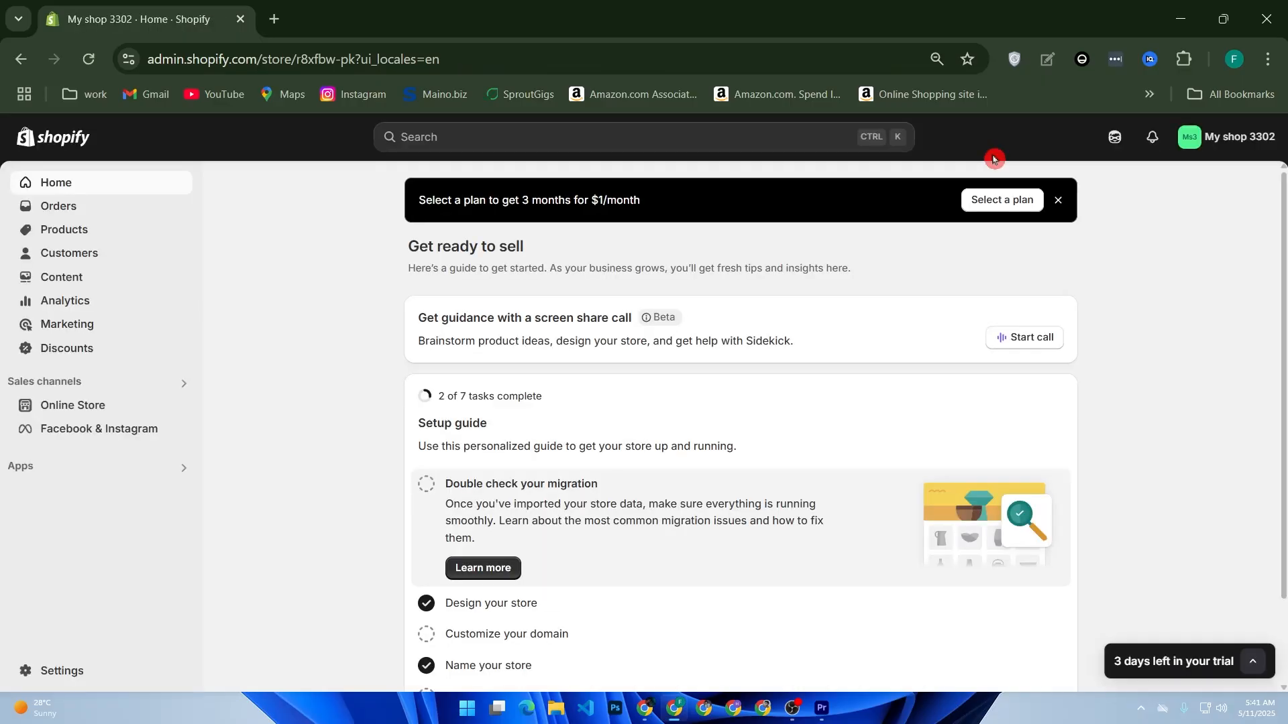
pyautogui.click(64, 469)
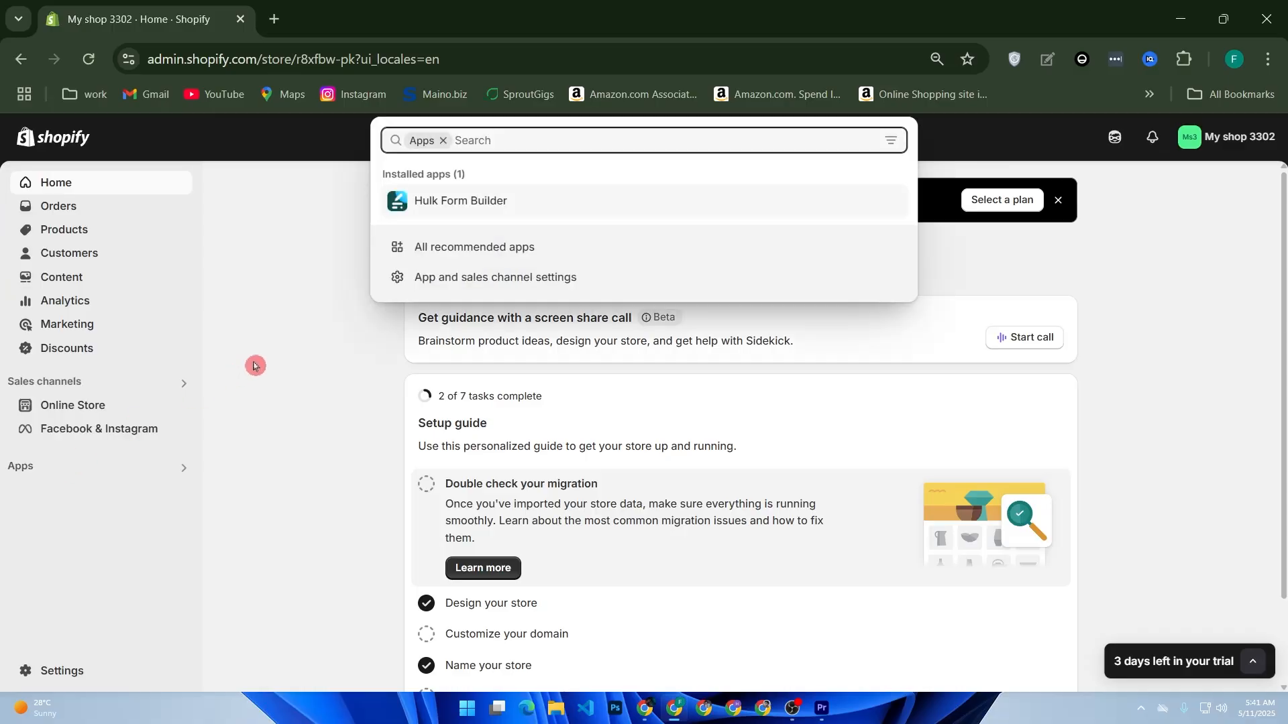
pyautogui.click(463, 278)
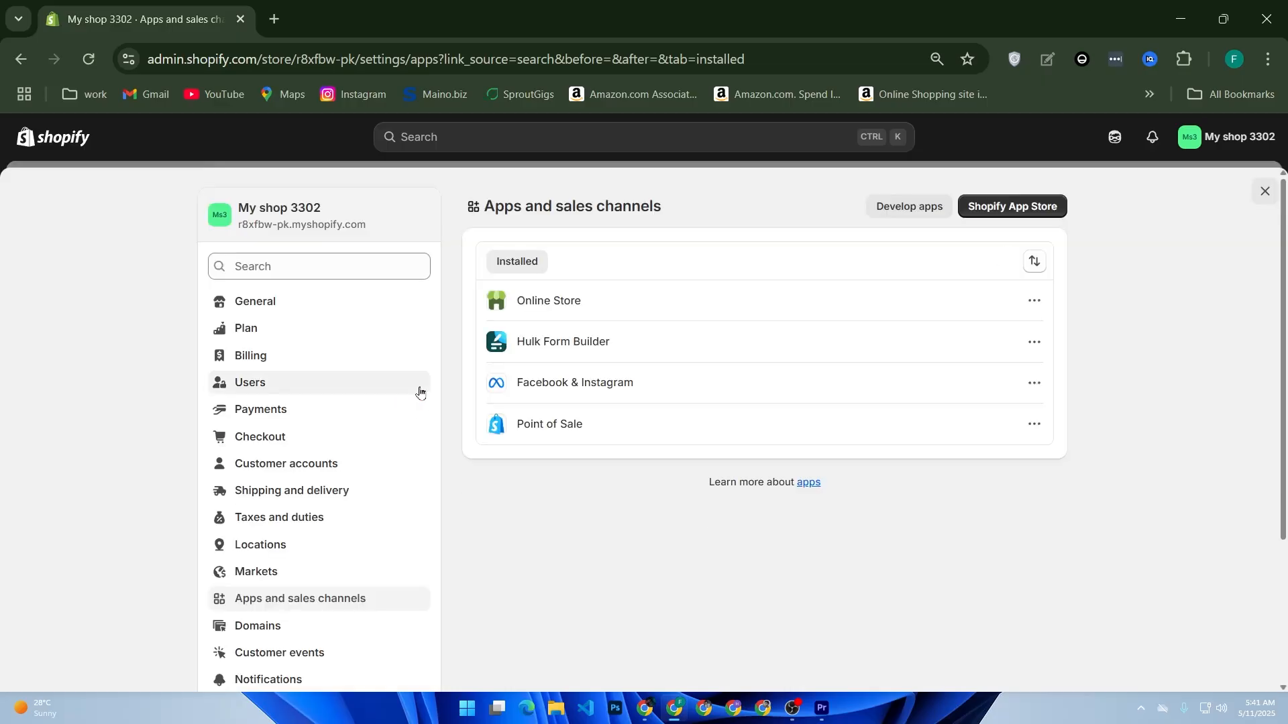
pyautogui.click(986, 213)
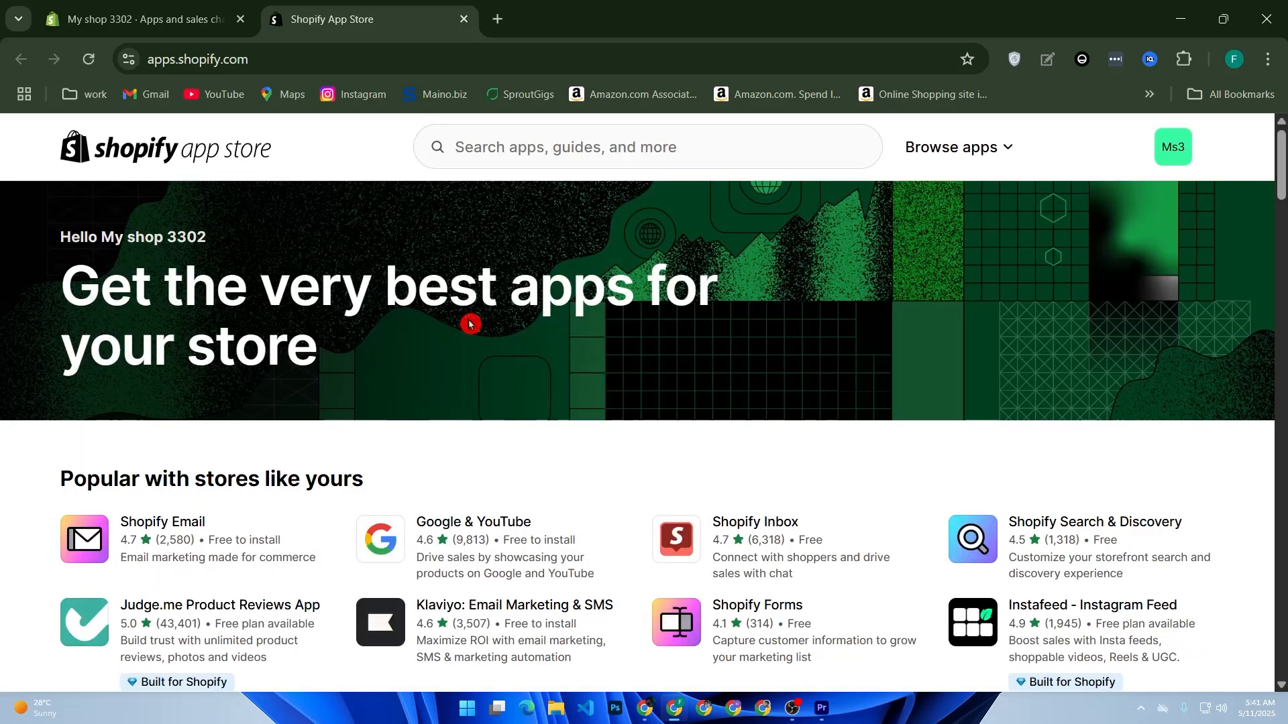
# Step: Search the app store for judge.me and install the Judge.me Product Reviews App on the store
pyautogui.click(640, 148)
pyautogui.write('jud')
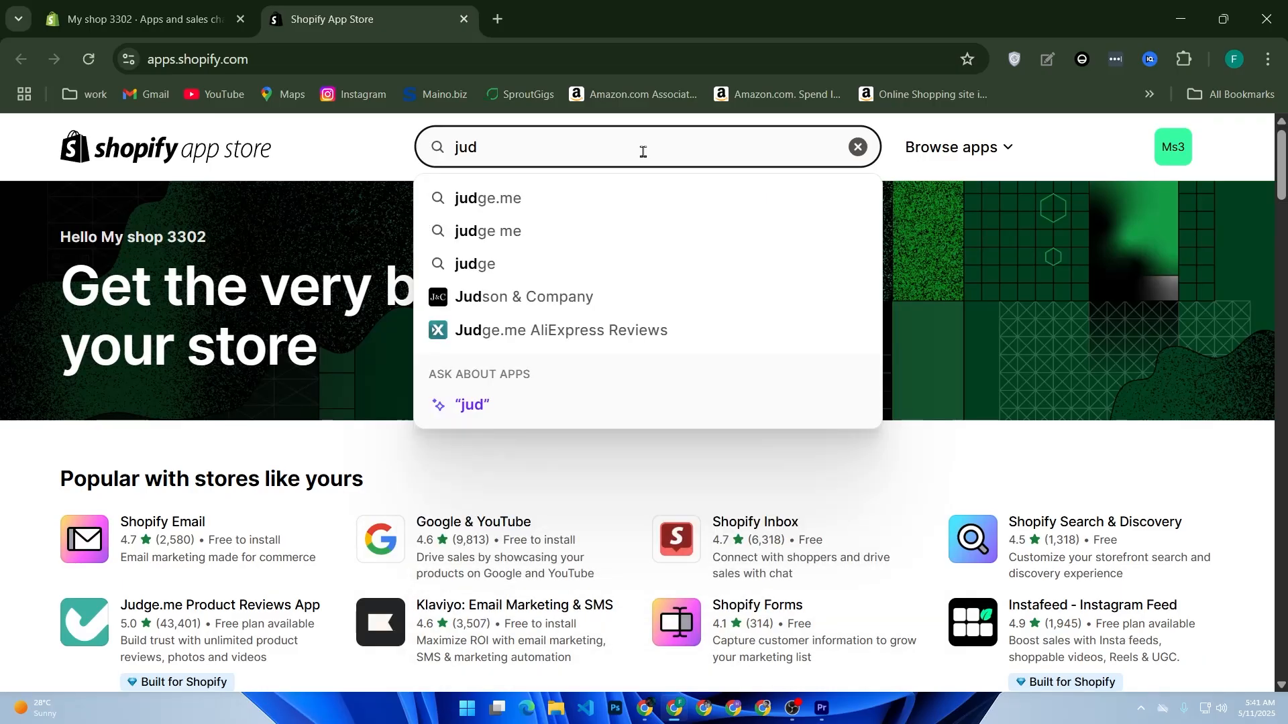
pyautogui.click(580, 191)
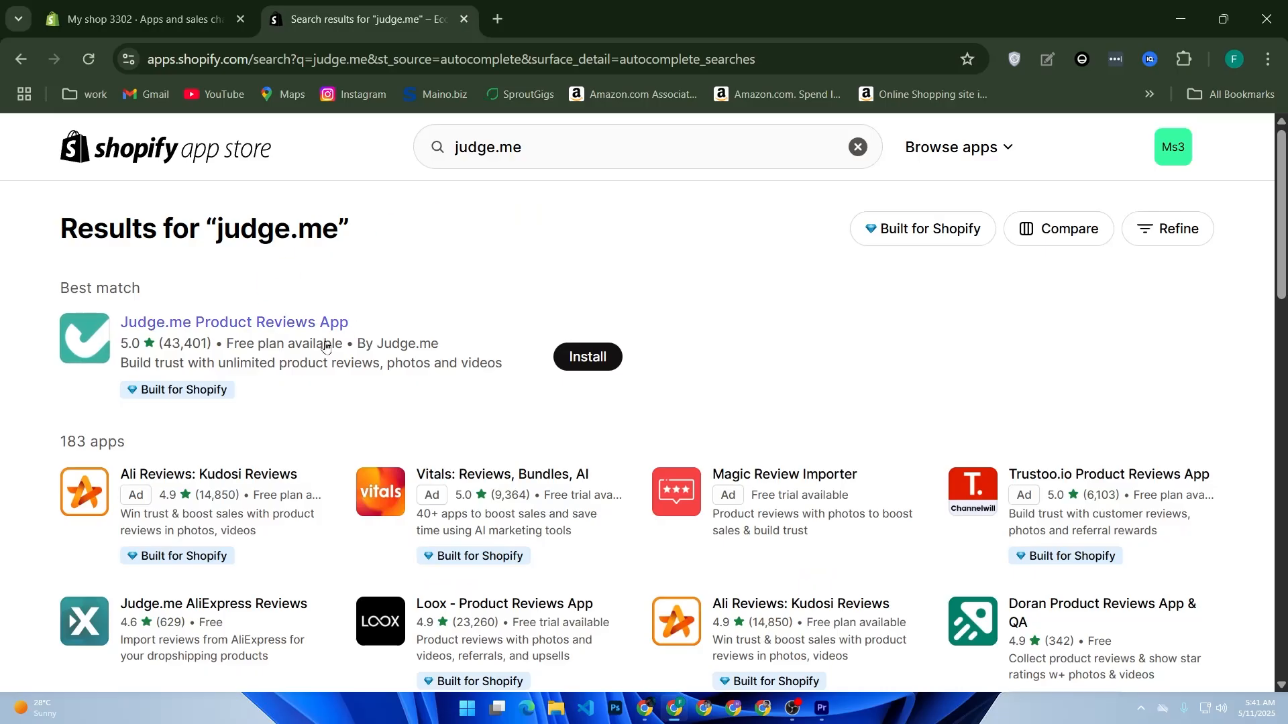
pyautogui.click(599, 361)
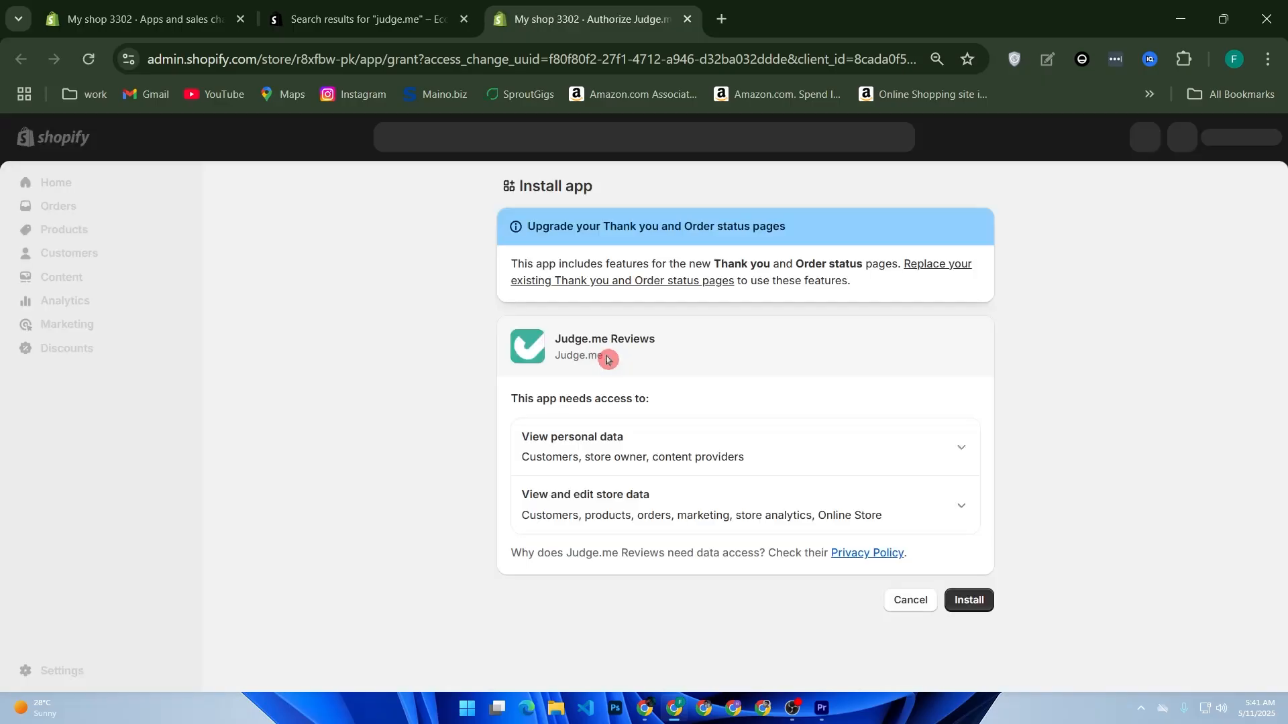
pyautogui.click(990, 605)
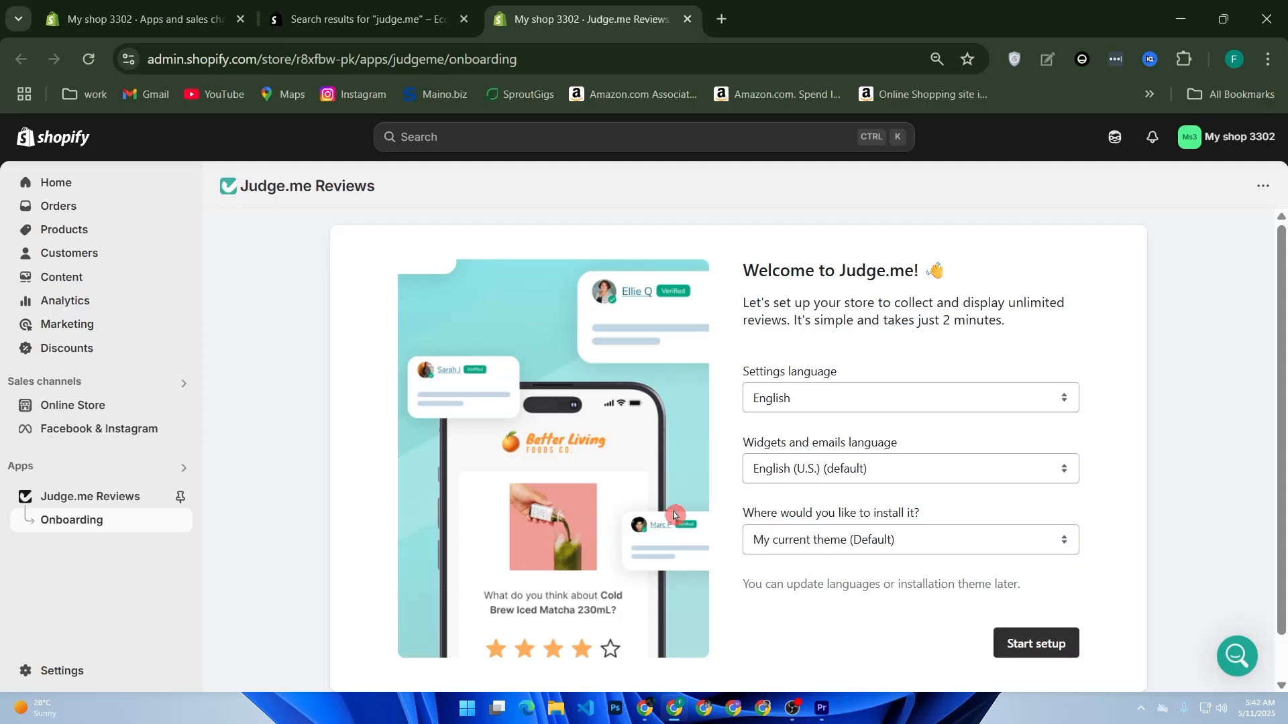
# Step: Start the Judge.me setup with the default languages and current theme, and open the theme editor for enabling the app embed
pyautogui.scroll(-1, 585, 534)
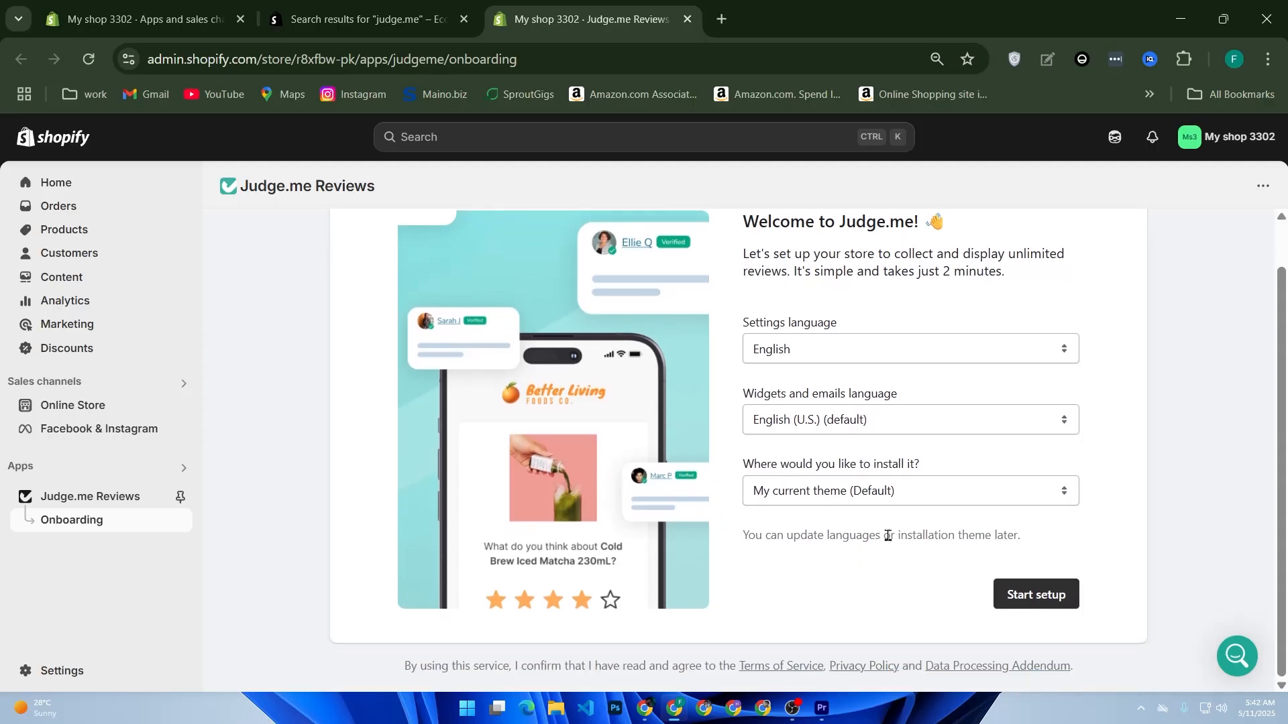
pyautogui.click(1041, 595)
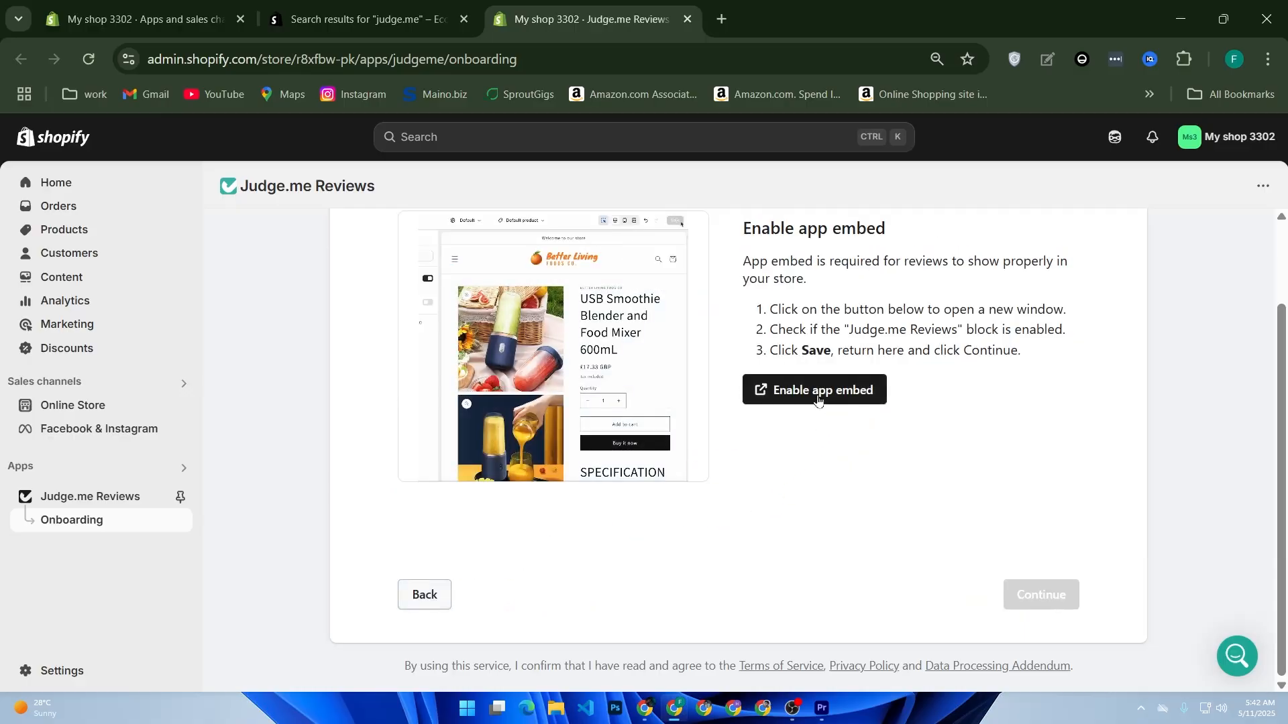
pyautogui.click(818, 398)
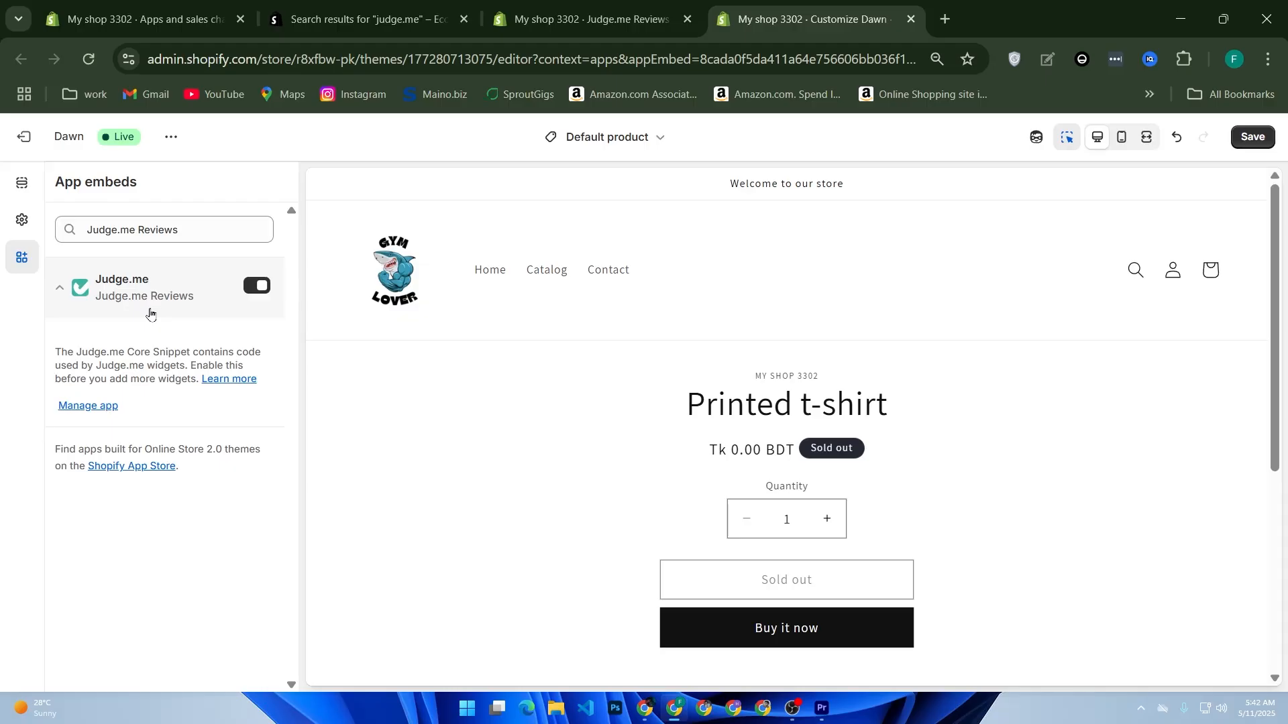
# Step: Return to the Judge.me onboarding and skip the app embed step to finish the setup
pyautogui.click(537, 19)
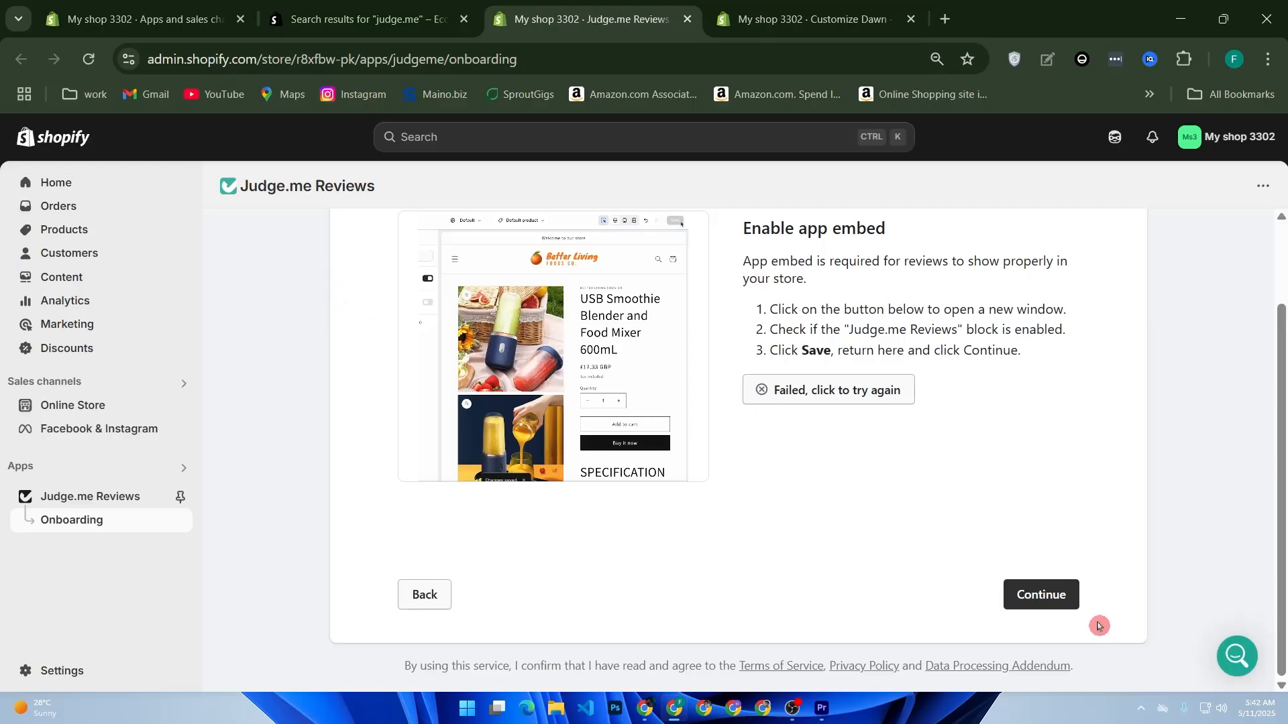
pyautogui.click(1047, 596)
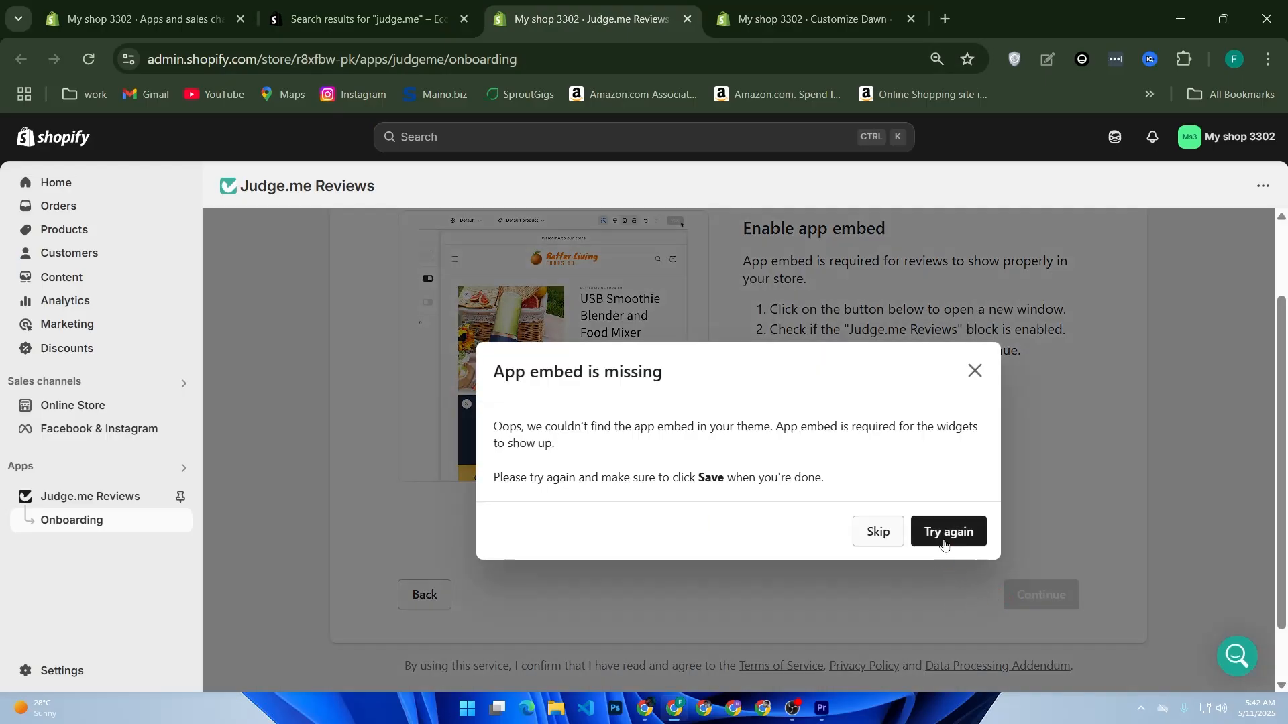
pyautogui.click(878, 531)
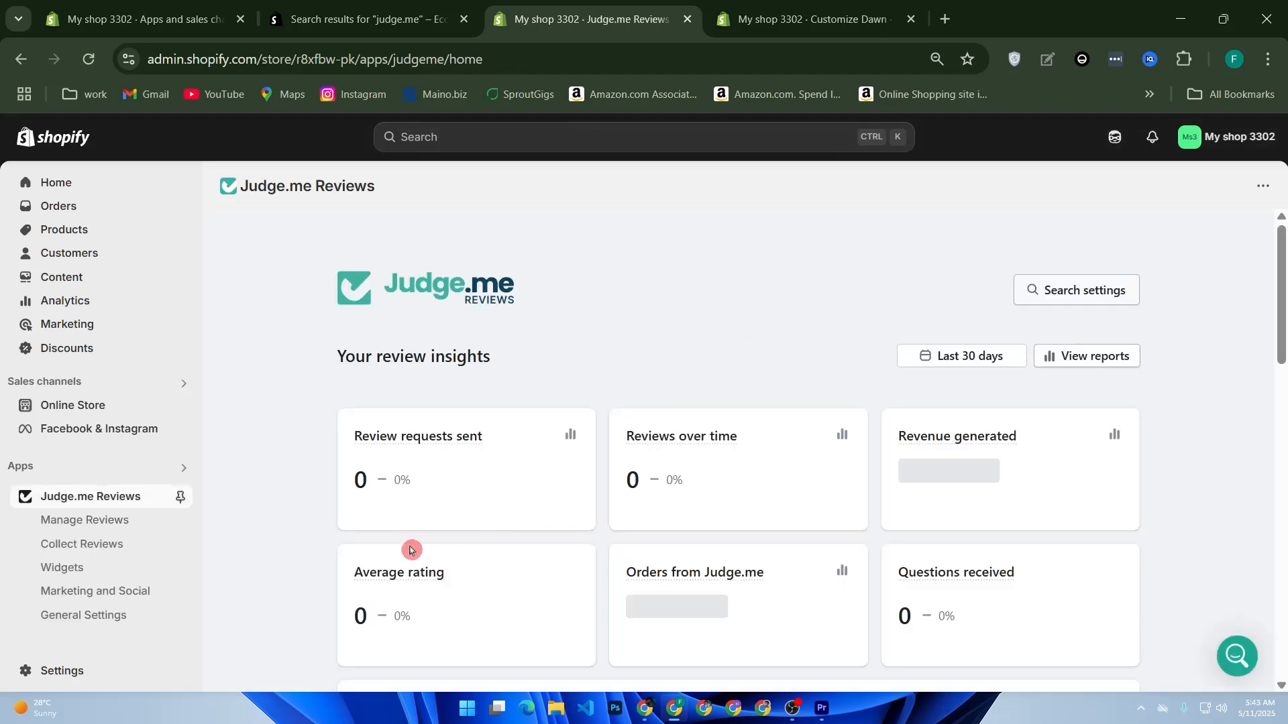
# Step: Collapse the setup checklist in Judge.me's General Settings and review the Account, Plan, Branding, Notifications and Advanced sections
pyautogui.click(120, 617)
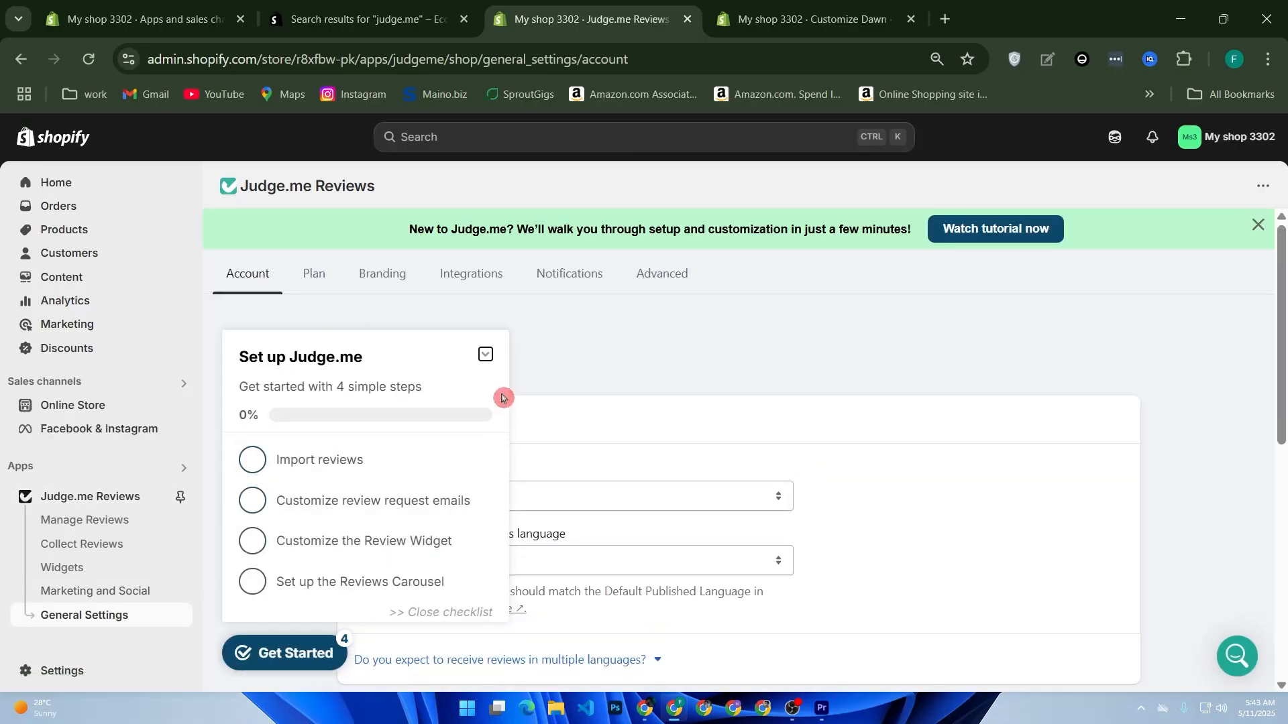
pyautogui.click(486, 355)
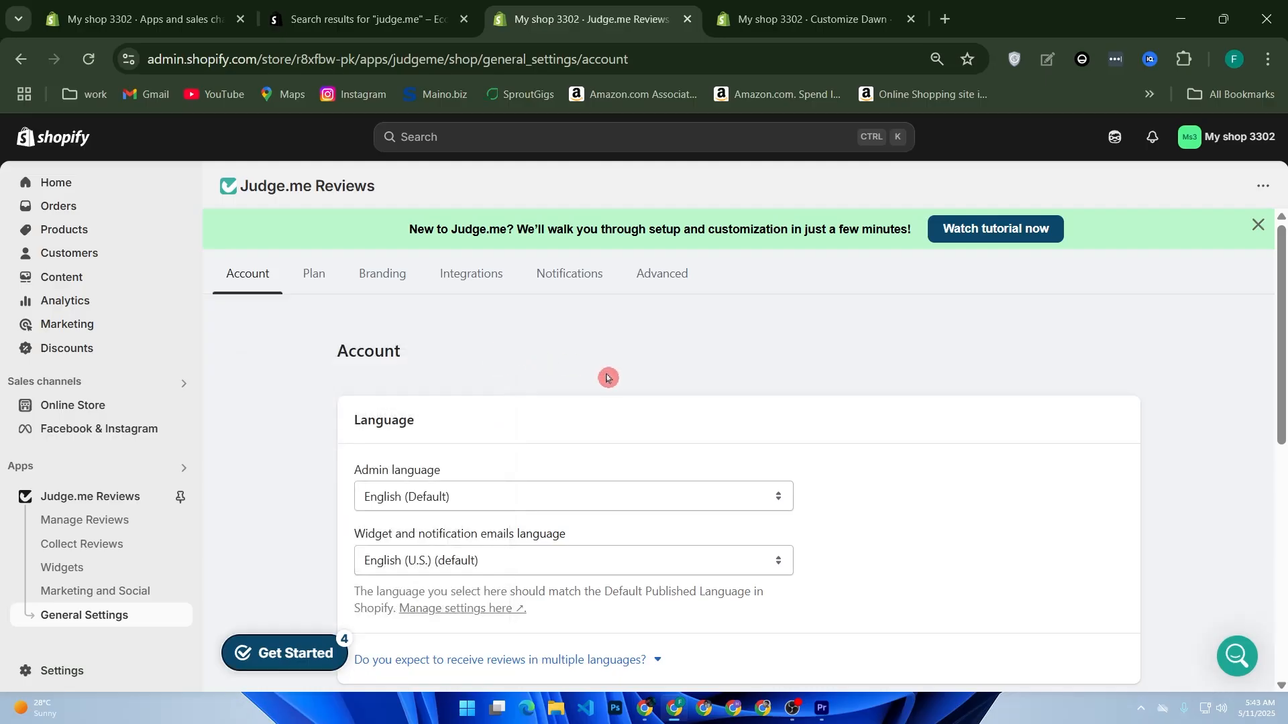
pyautogui.scroll(-5, 607, 378)
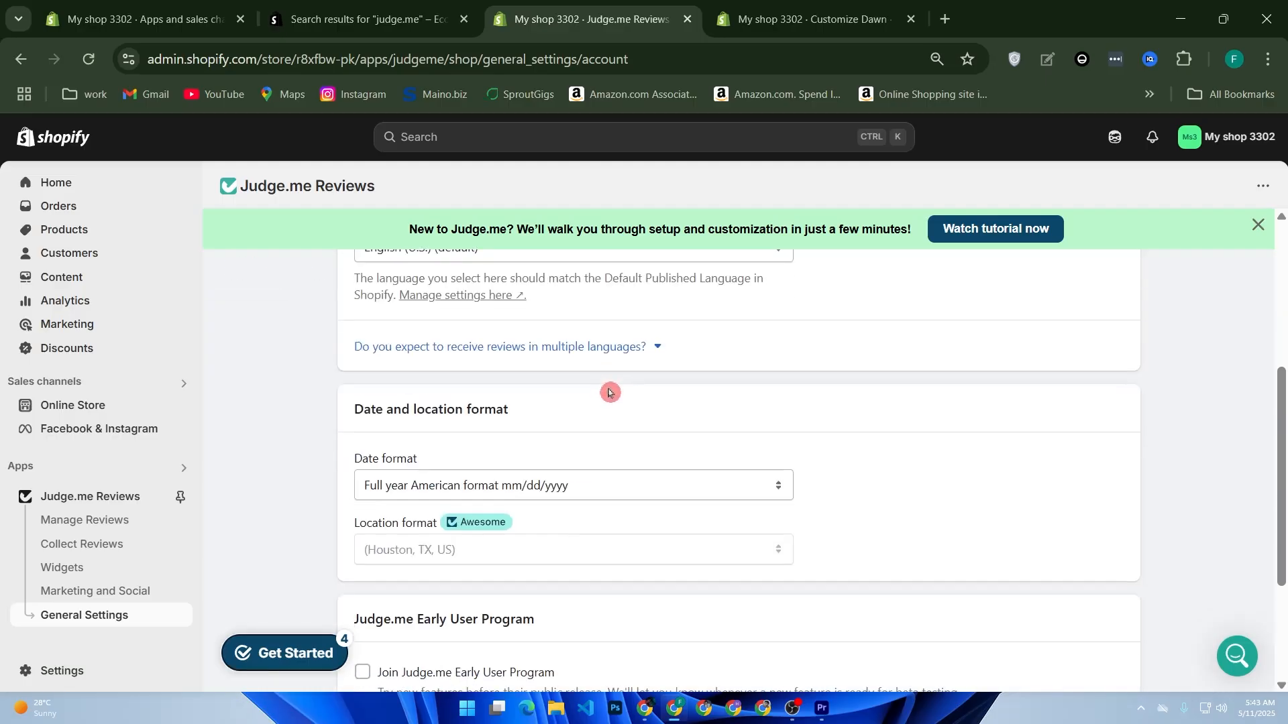
pyautogui.scroll(-2, 608, 393)
pyautogui.scroll(7, 611, 395)
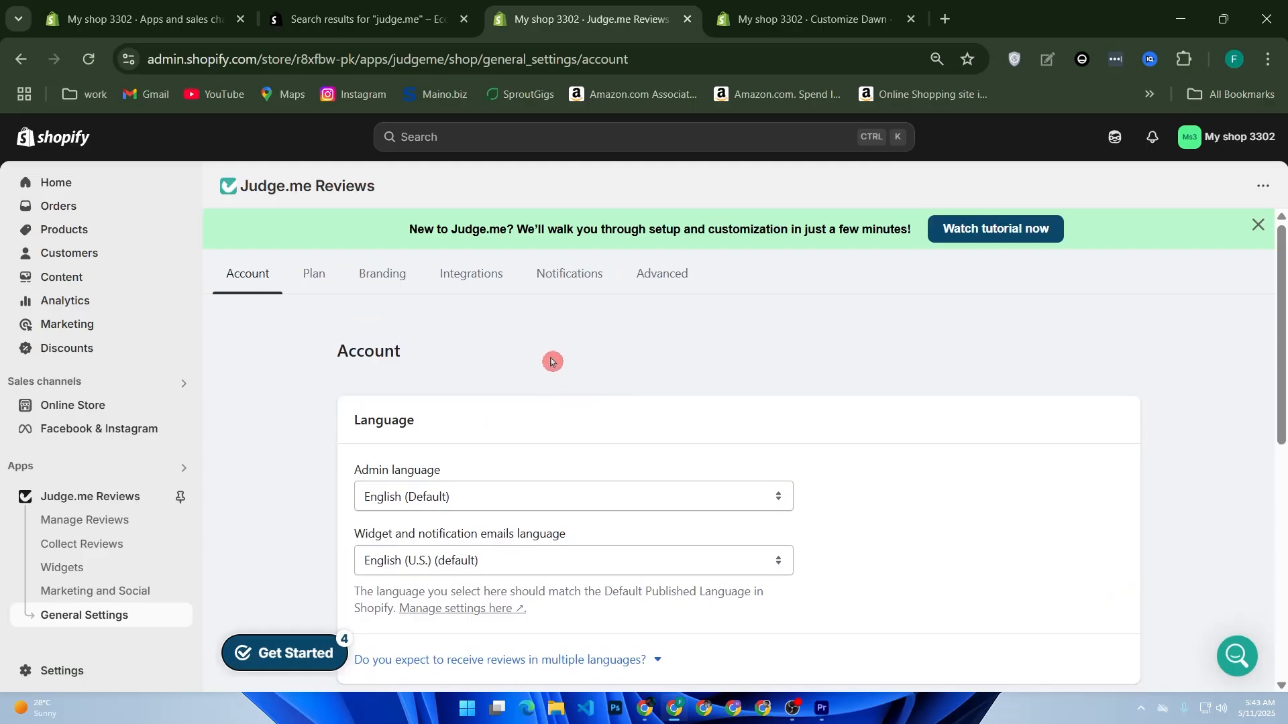
pyautogui.click(324, 279)
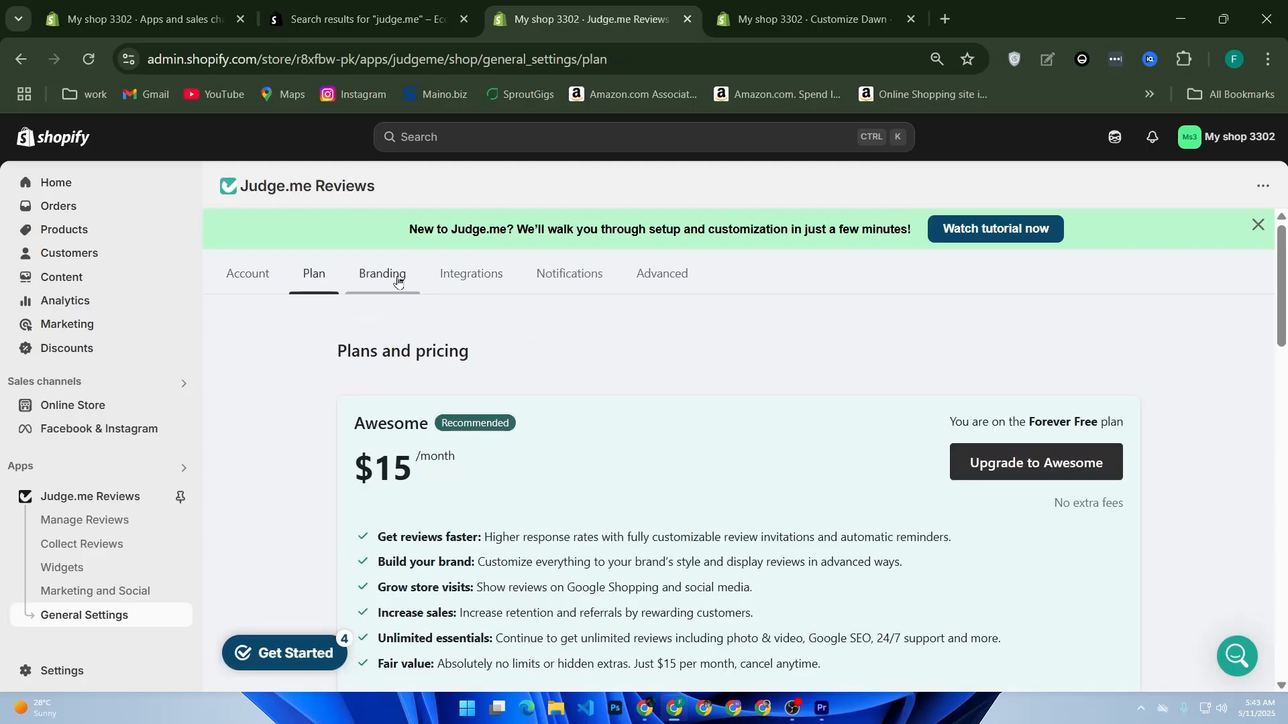
pyautogui.click(411, 235)
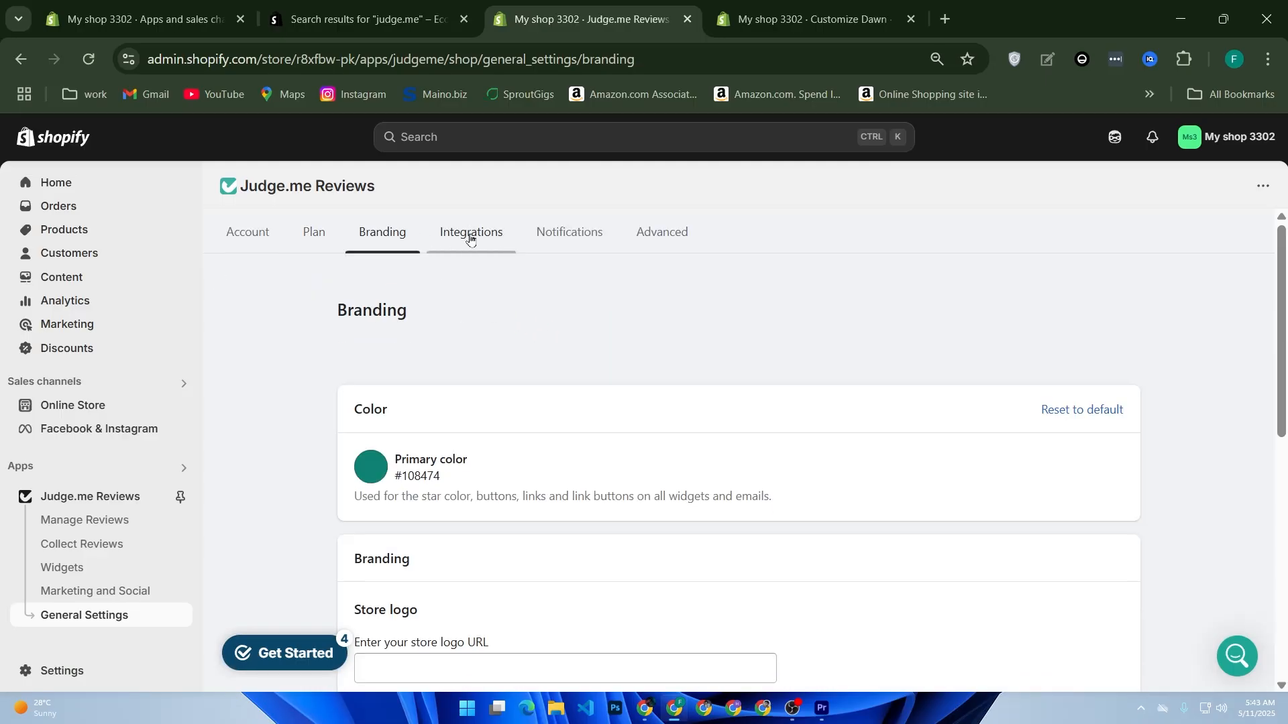
pyautogui.click(569, 231)
pyautogui.click(656, 230)
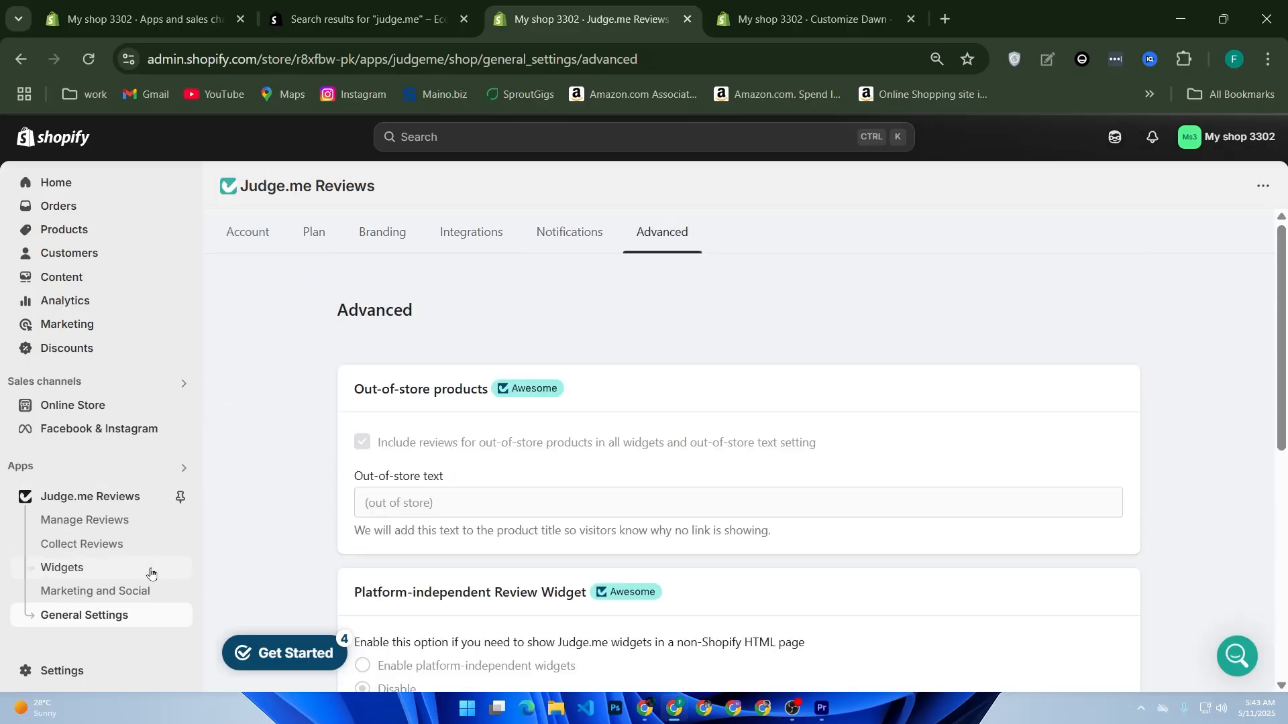
# Step: Open Judge.me's Manage Reviews page, dismiss the Amazon and Etsy import offer, and look over the Reviews Dashboard
pyautogui.click(99, 523)
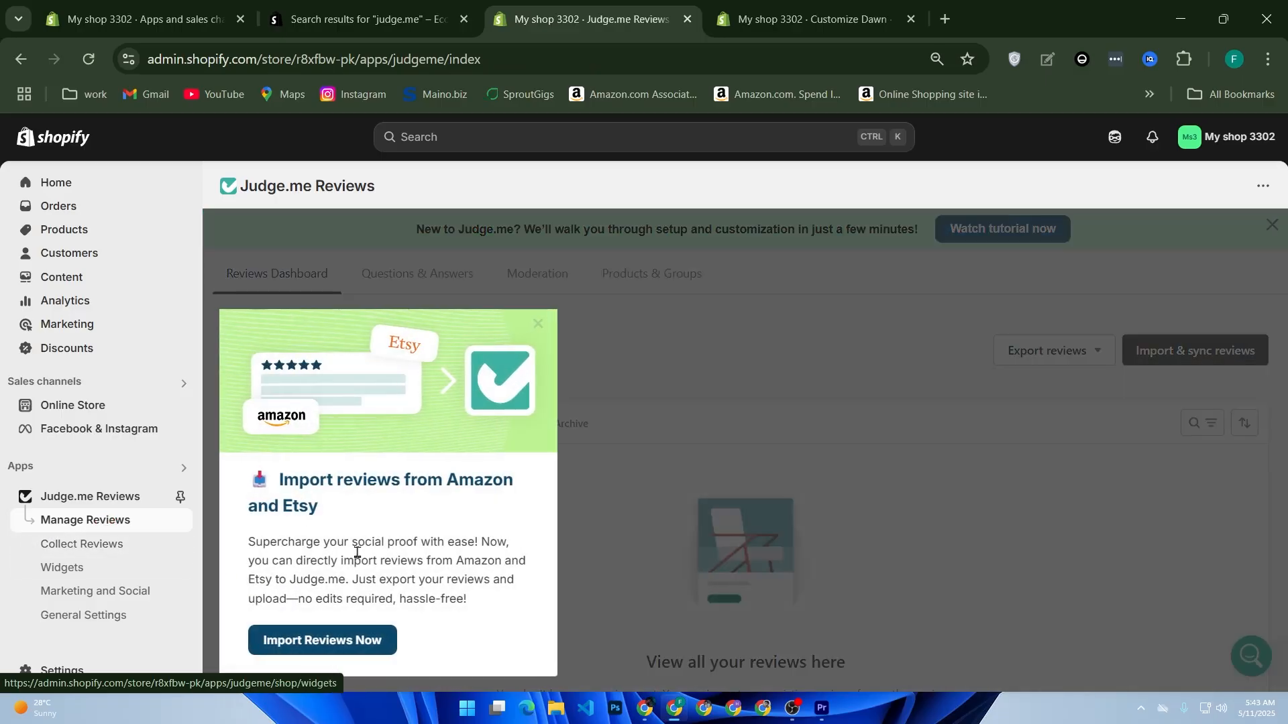
pyautogui.click(537, 323)
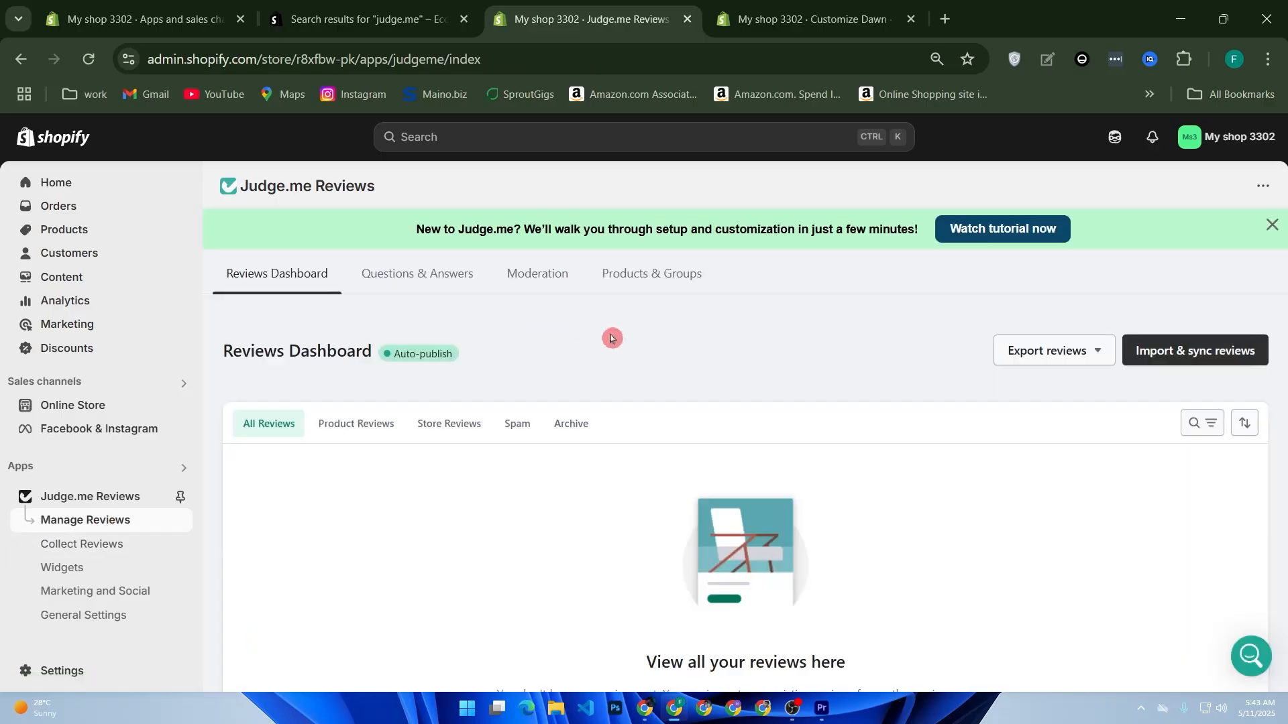
pyautogui.scroll(-3, 616, 483)
pyautogui.scroll(3, 648, 481)
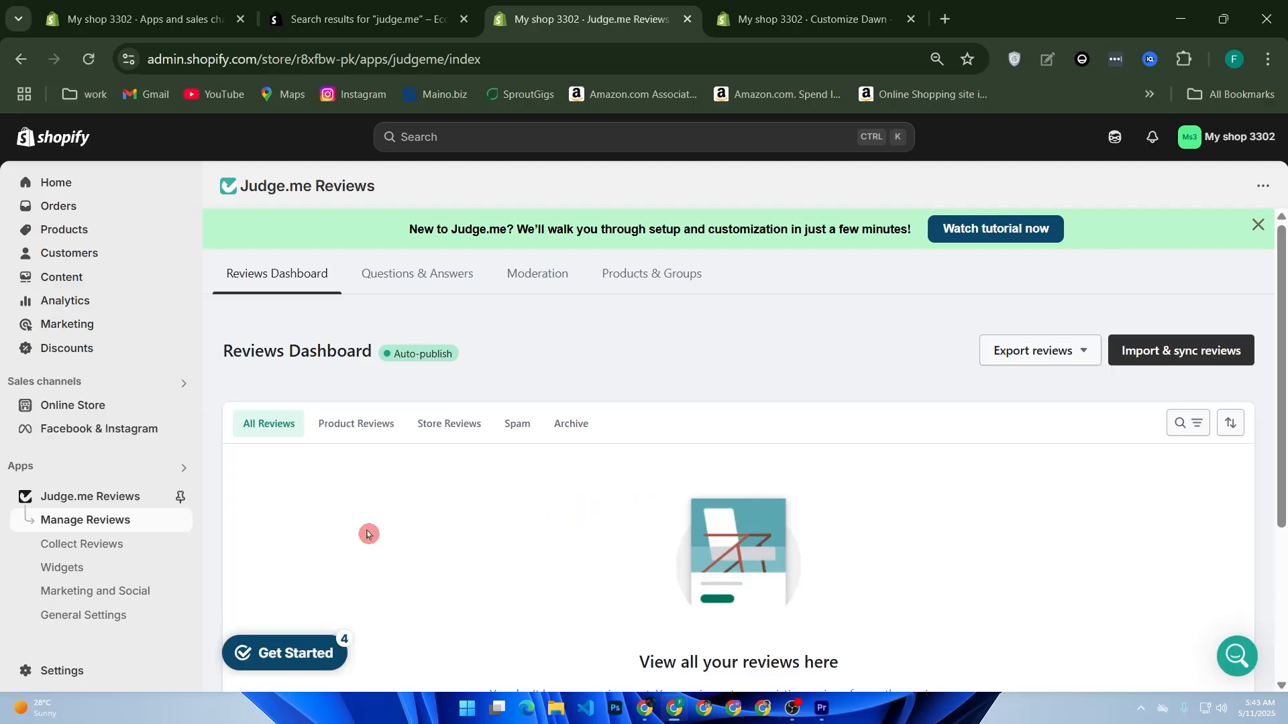
# Step: Install Judge.me's Review Widget into the Default product template of the Dawn theme and dismiss the placement tip
pyautogui.click(83, 566)
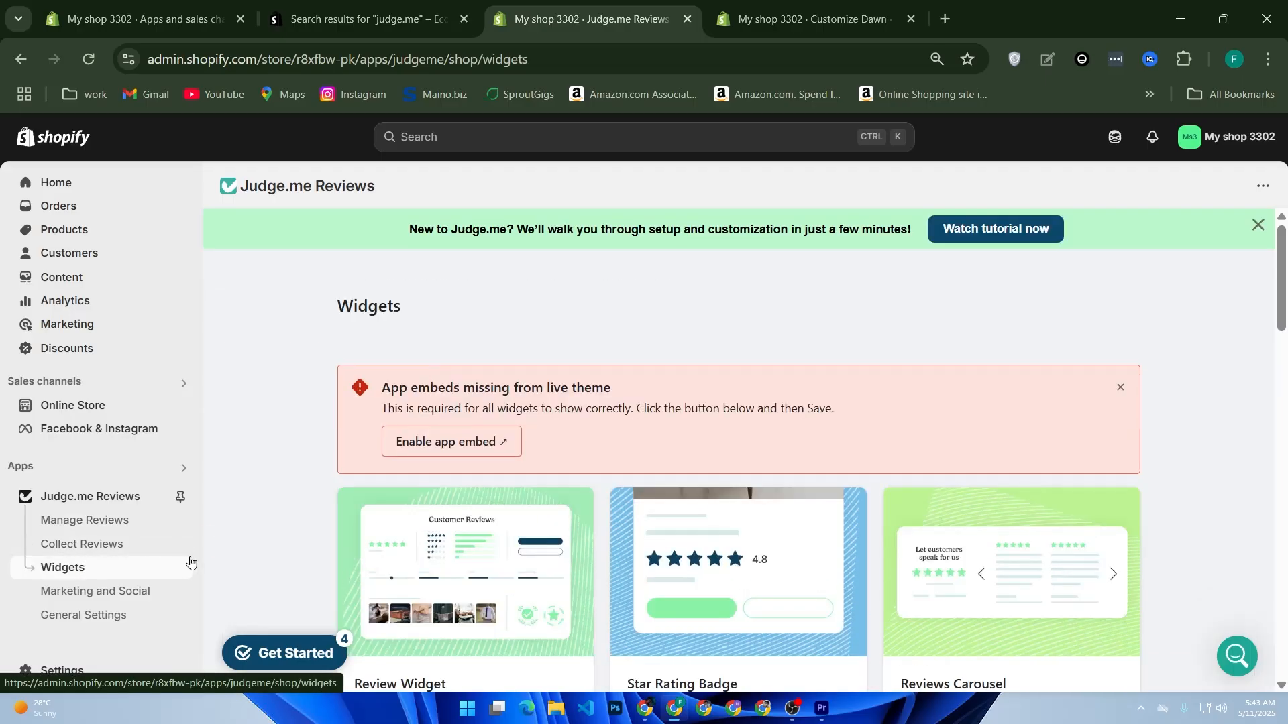
pyautogui.scroll(-2, 315, 534)
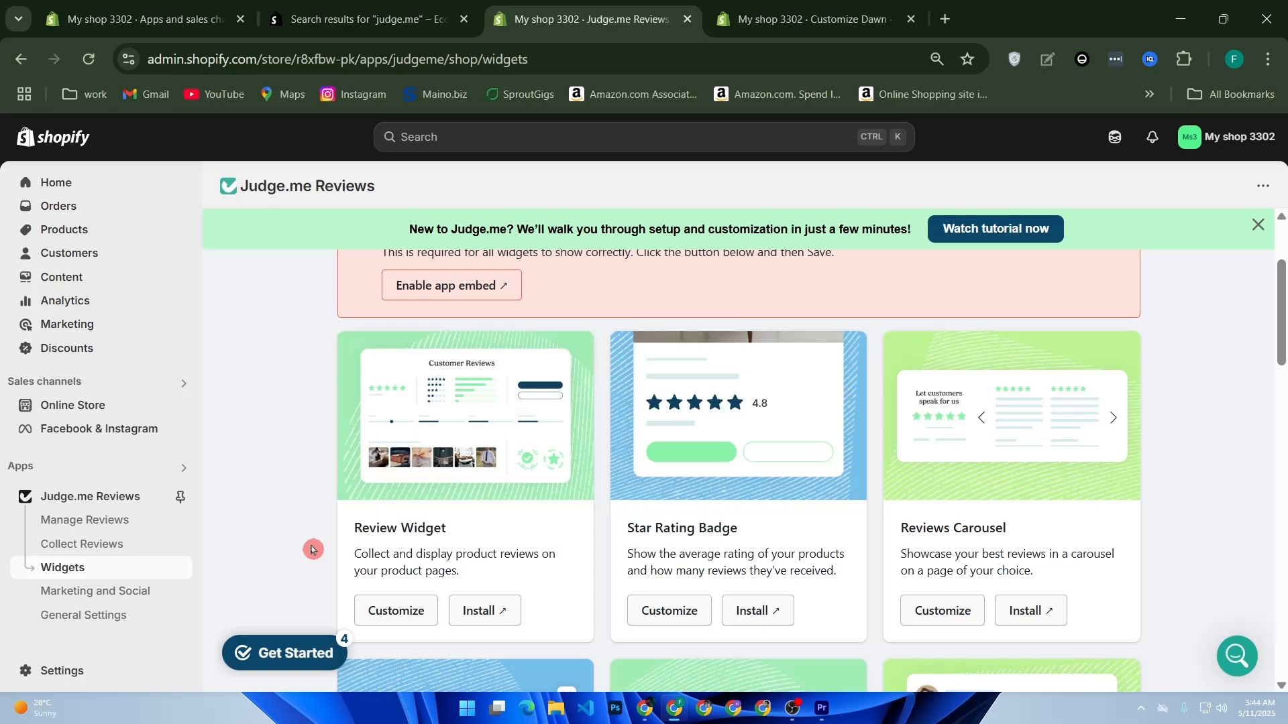
pyautogui.scroll(-2, 681, 544)
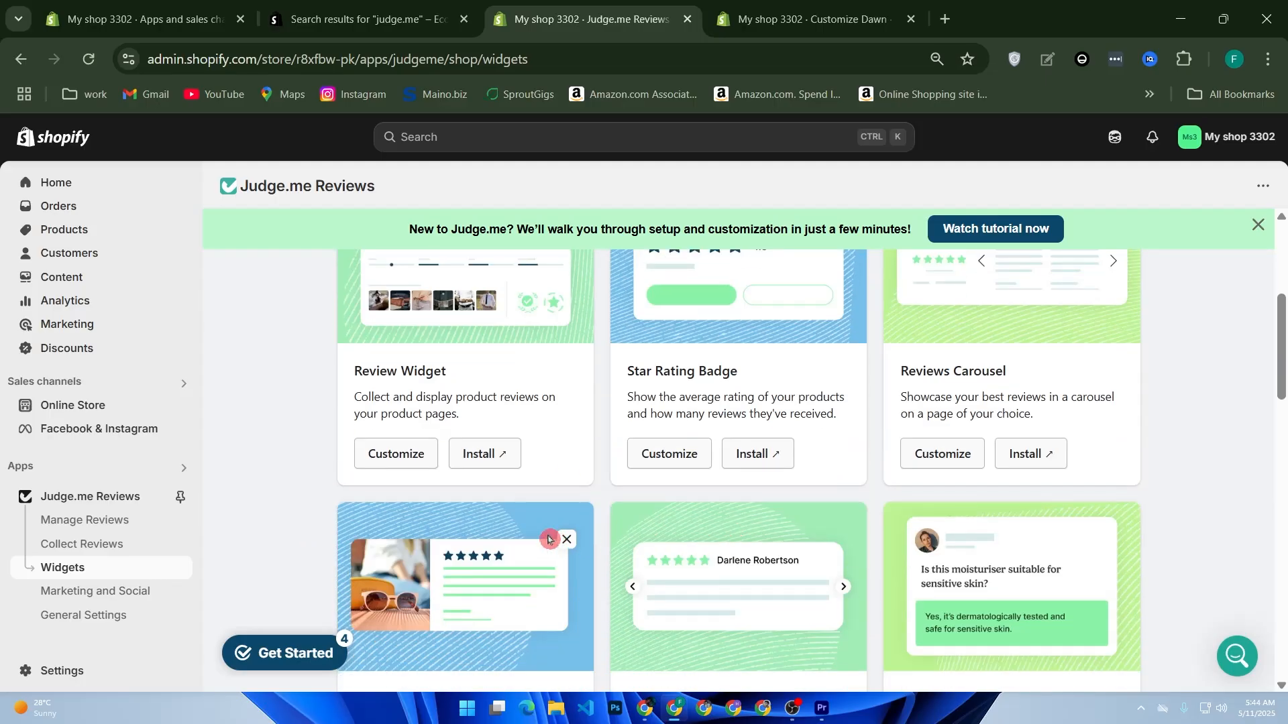
pyautogui.click(480, 455)
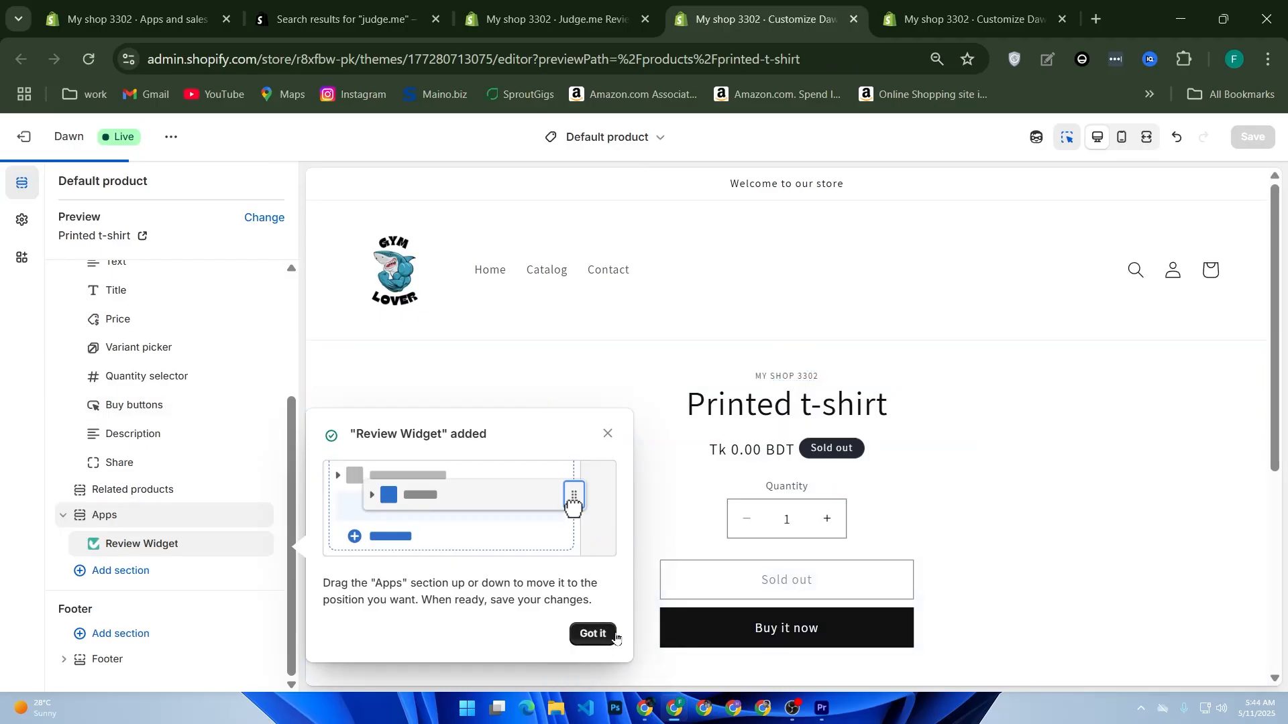
pyautogui.click(593, 634)
# Step: Look over the product page preview, then hide the Review Widget in the Apps section and show it again
pyautogui.scroll(-5, 658, 600)
pyautogui.scroll(5, 575, 550)
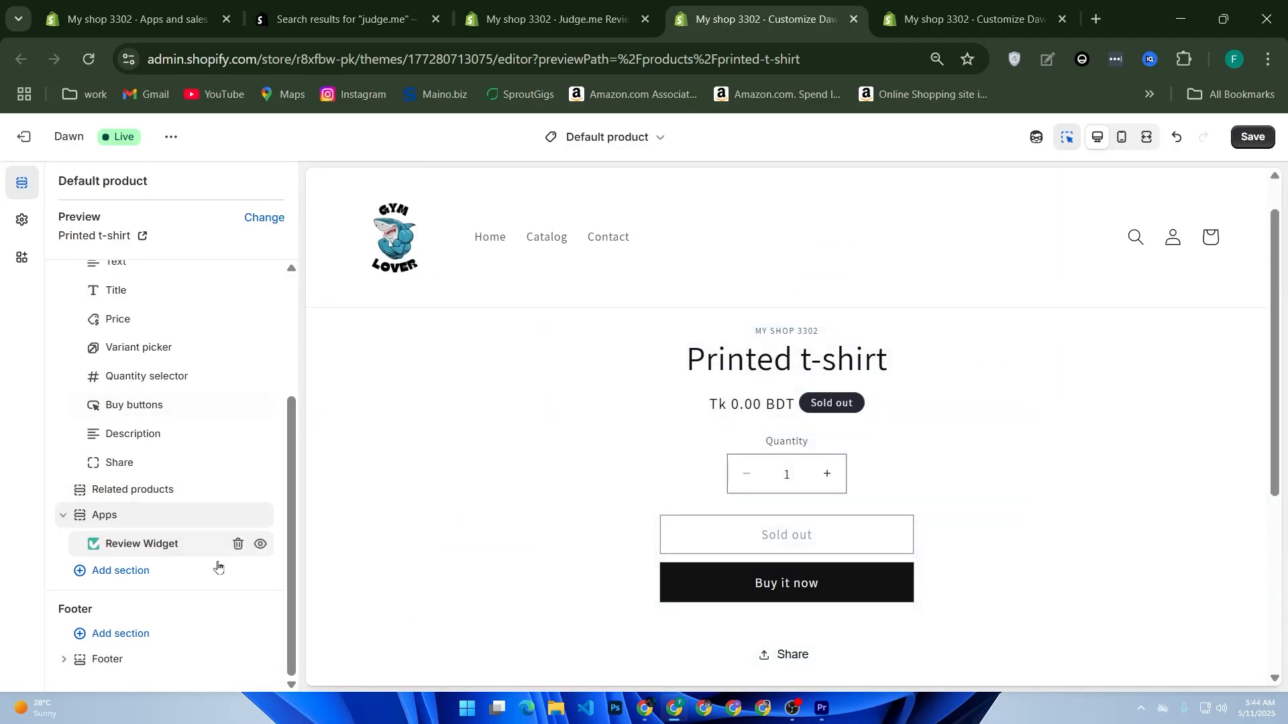
pyautogui.click(260, 544)
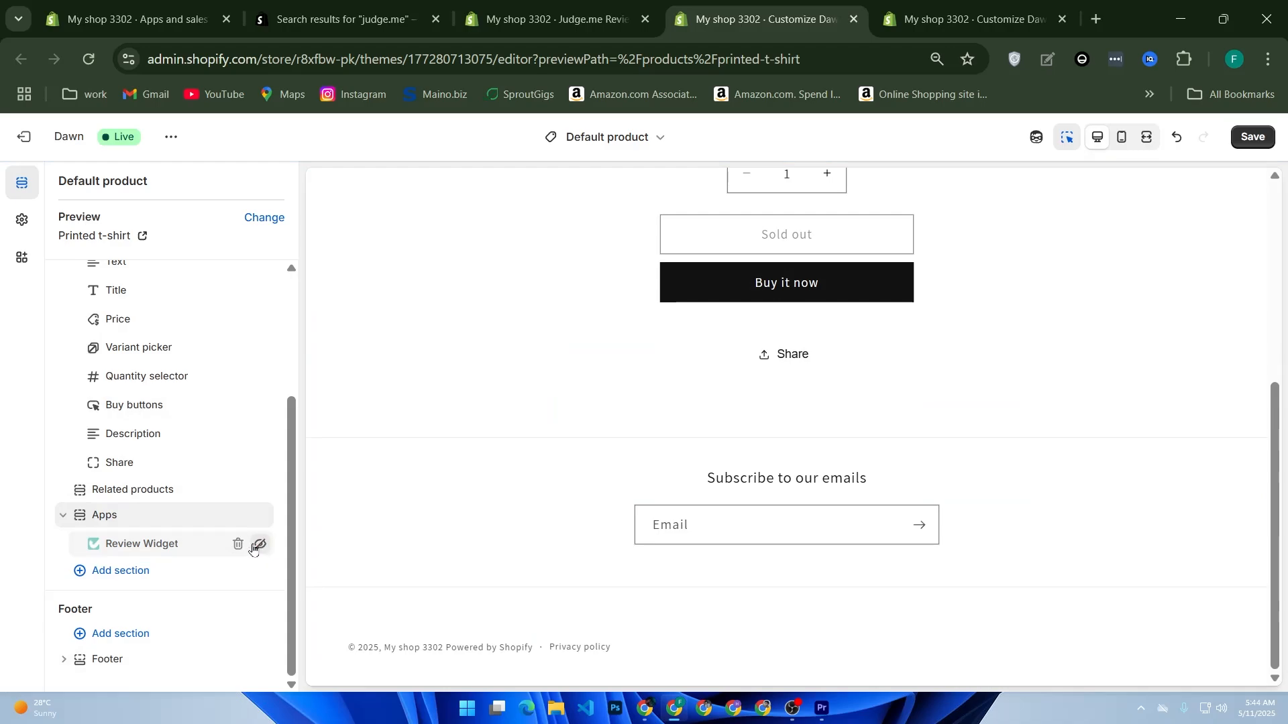
pyautogui.click(259, 545)
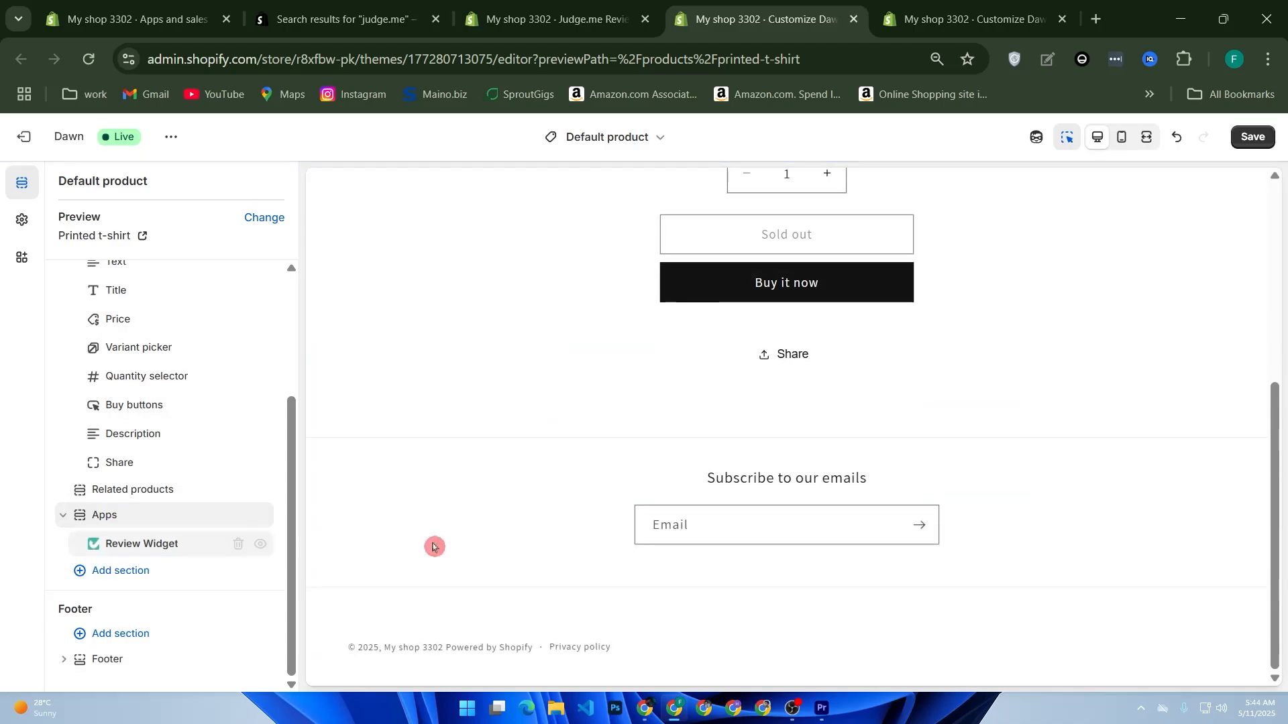
# Step: Open the settings of the Review Widget block in the Default product template's Apps section
pyautogui.click(194, 557)
pyautogui.moveTo(783, 376)
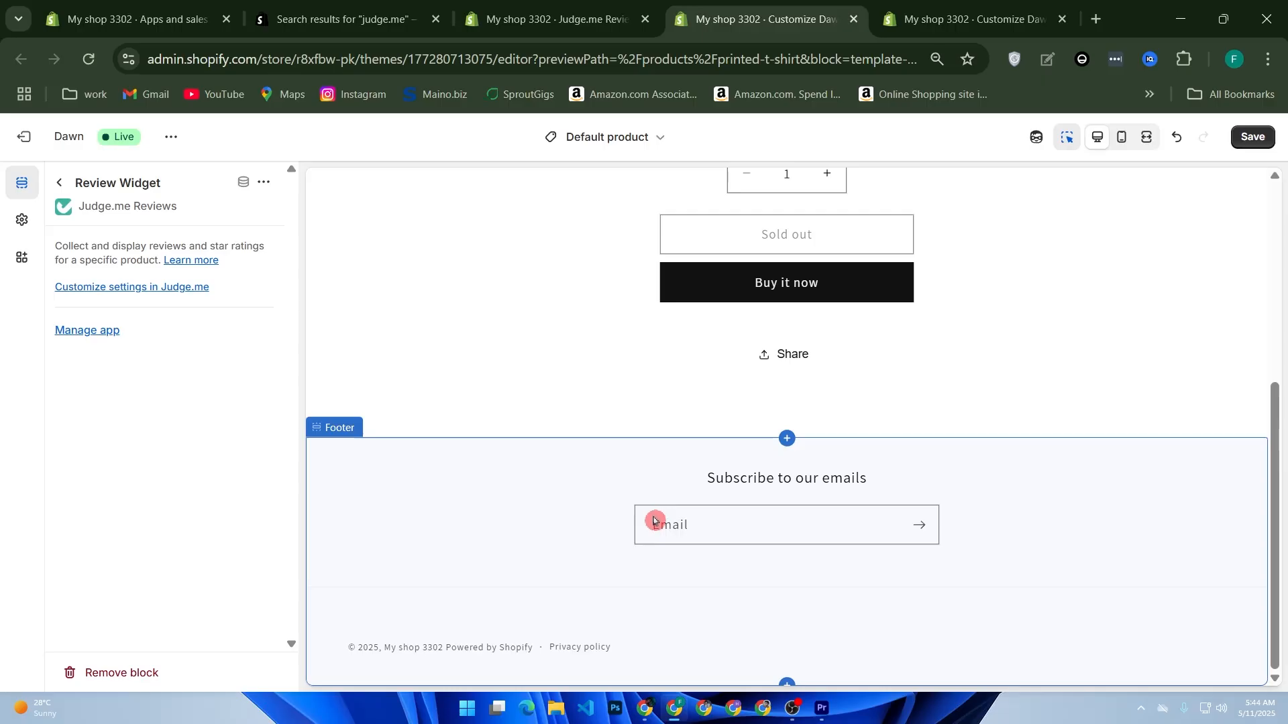
# Step: Switch to the Judge.me app, open Import & sync reviews from Manage Reviews, and look over the available CSV import sources
pyautogui.click(554, 20)
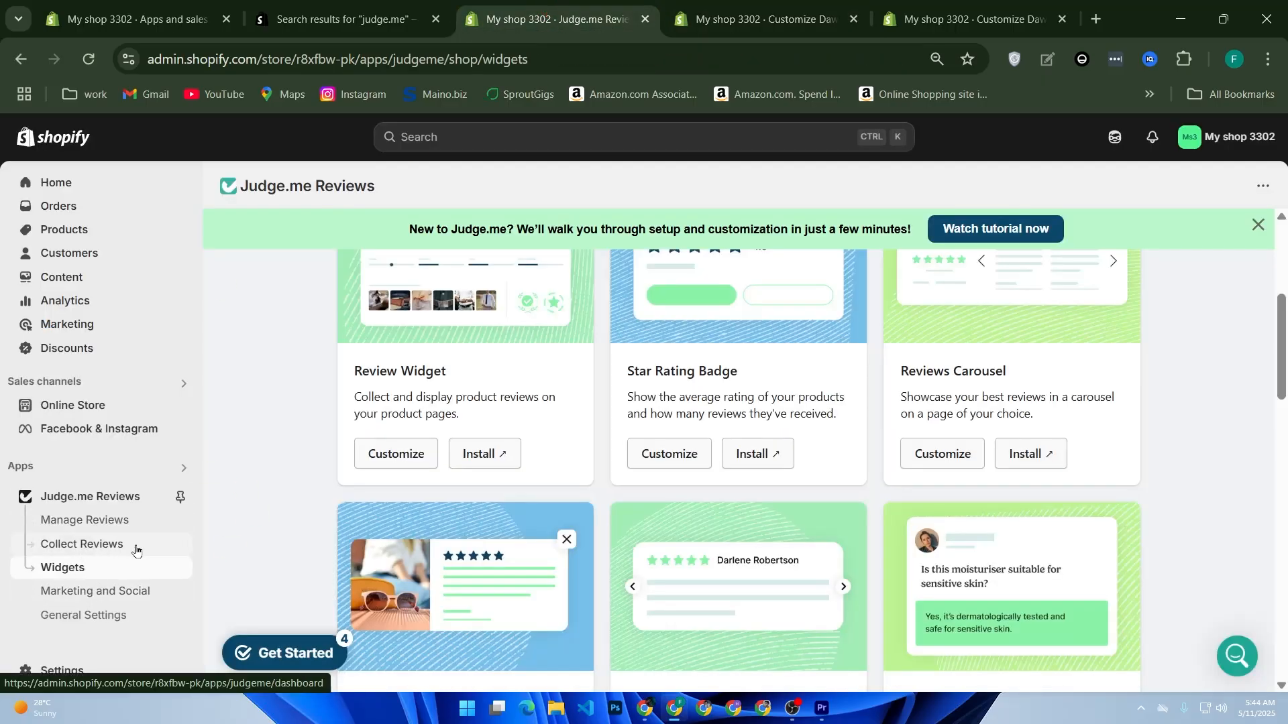
pyautogui.click(91, 523)
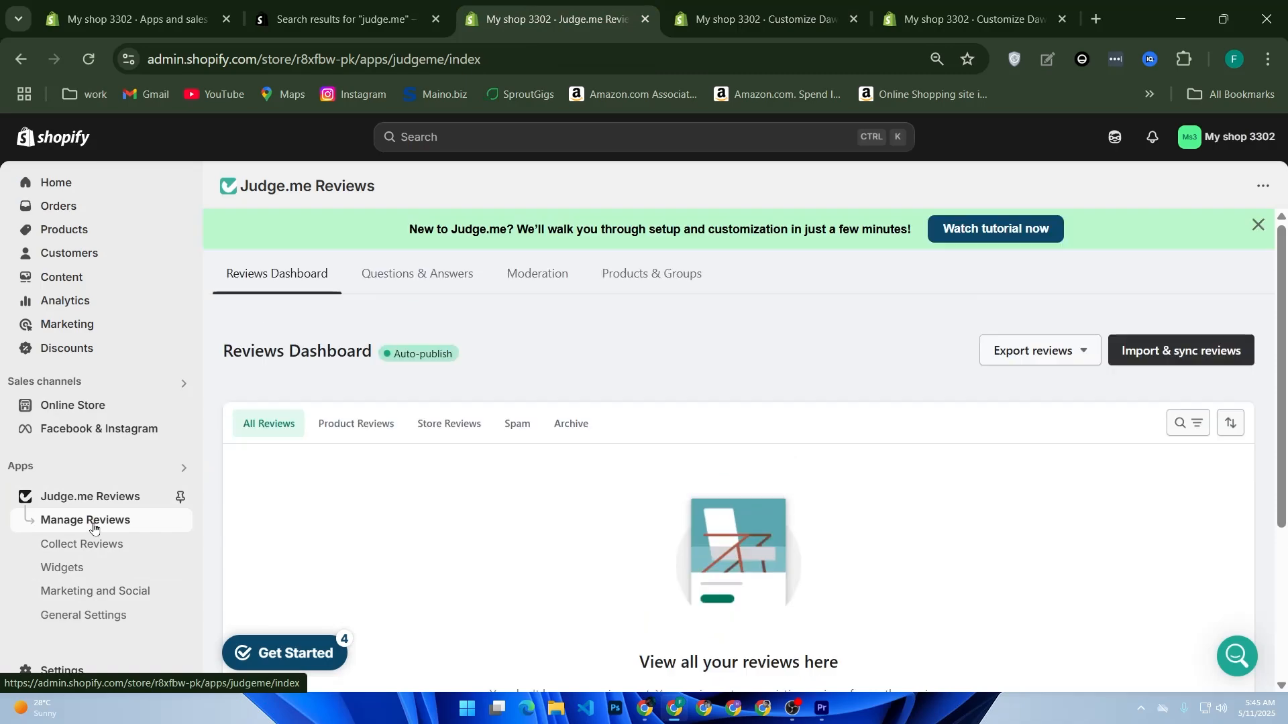
pyautogui.click(216, 565)
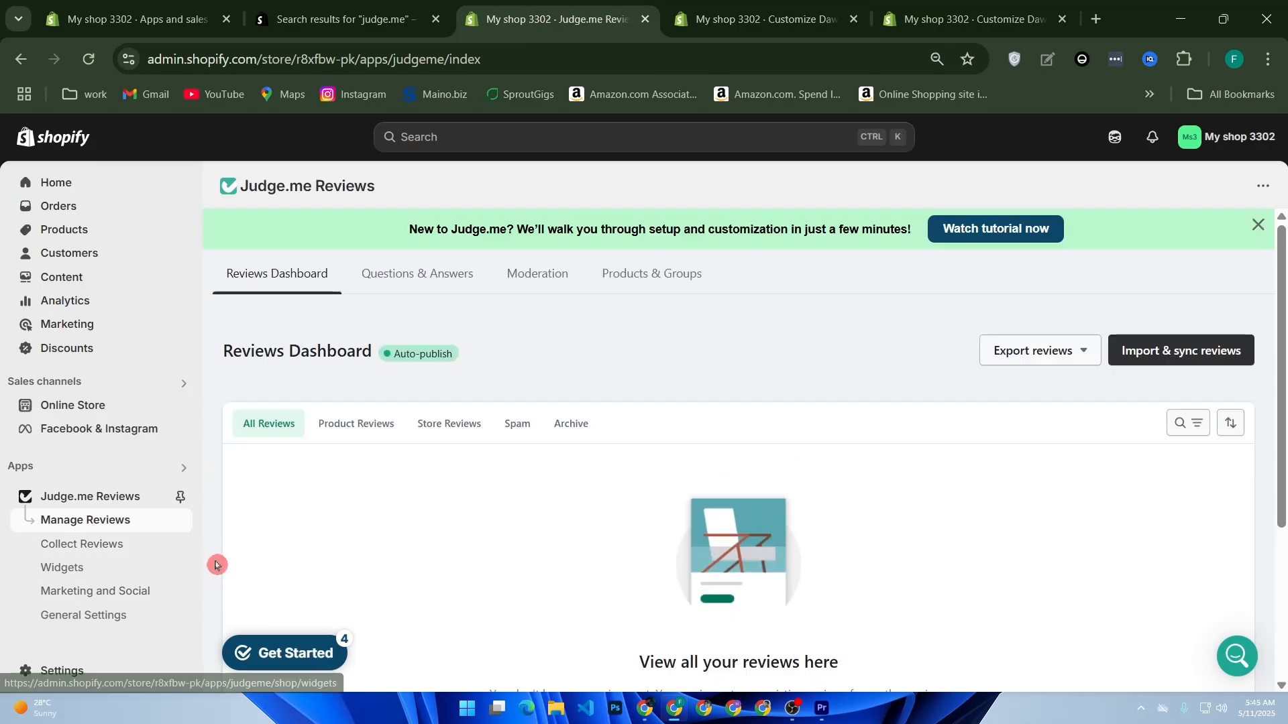
pyautogui.click(1168, 363)
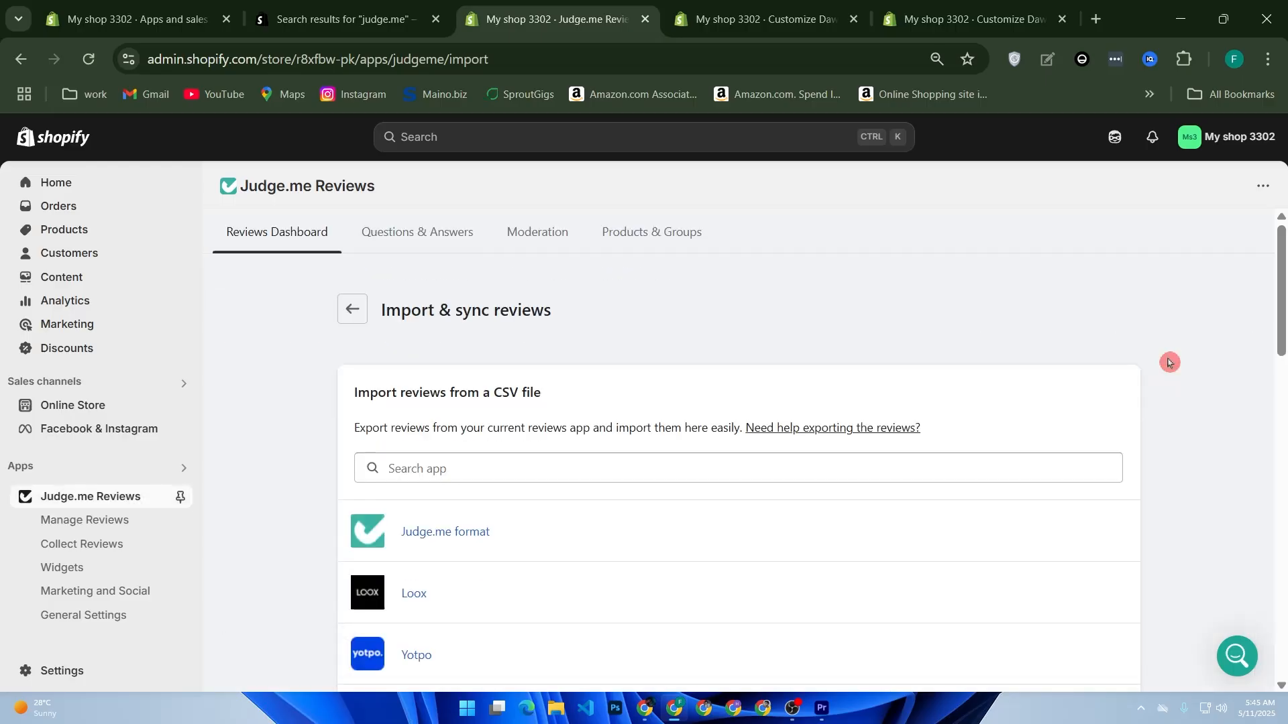
pyautogui.moveTo(671, 513)
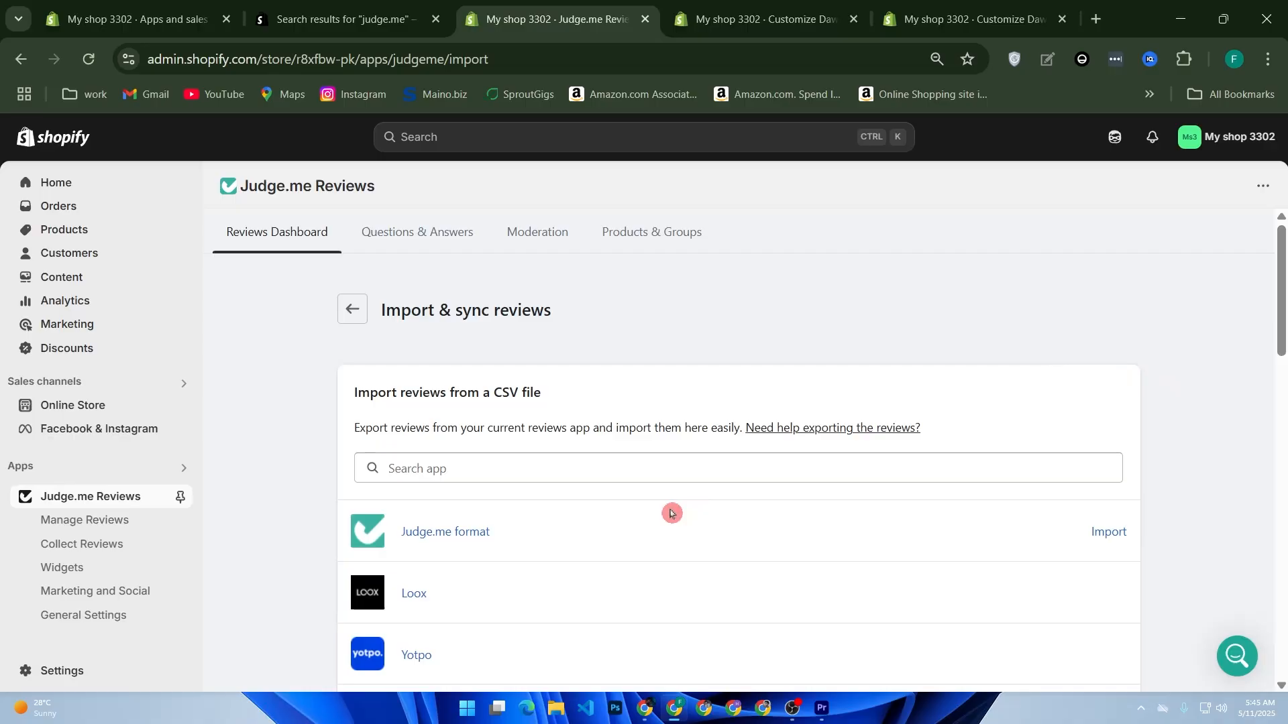
pyautogui.scroll(-2, 671, 513)
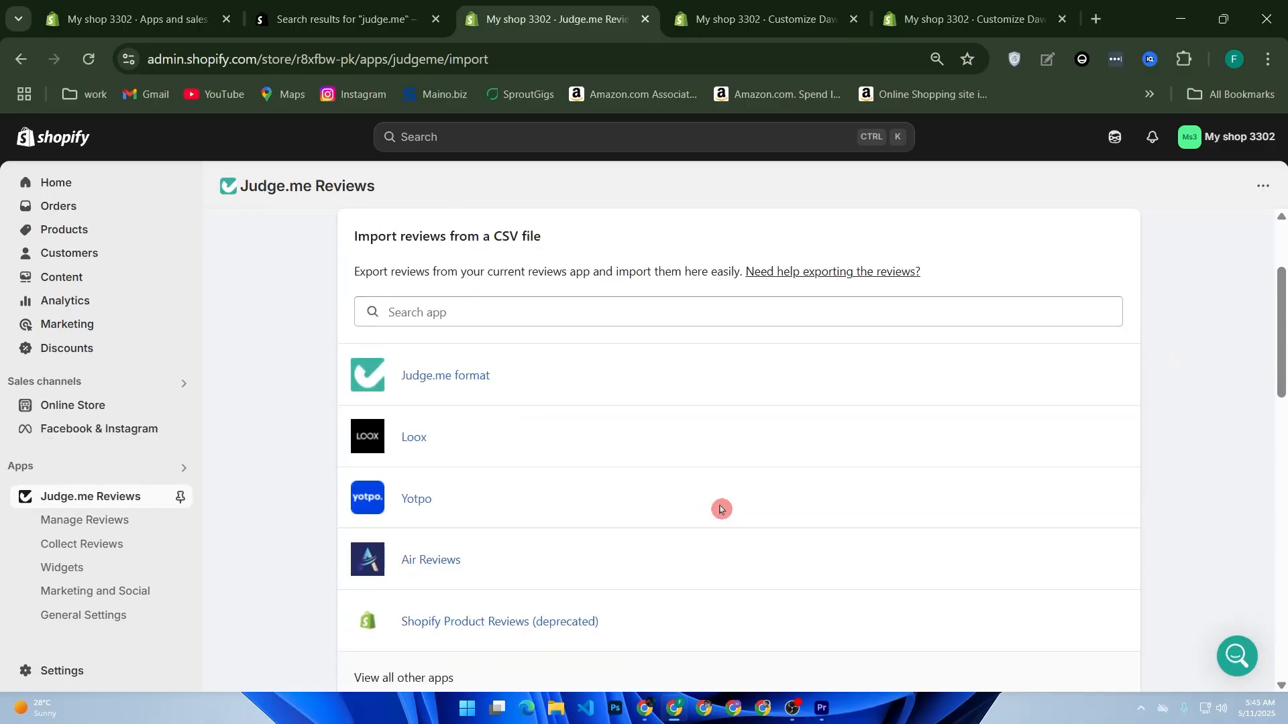
pyautogui.scroll(2, 720, 509)
pyautogui.scroll(-4, 719, 510)
pyautogui.scroll(2, 722, 510)
pyautogui.scroll(2, 723, 510)
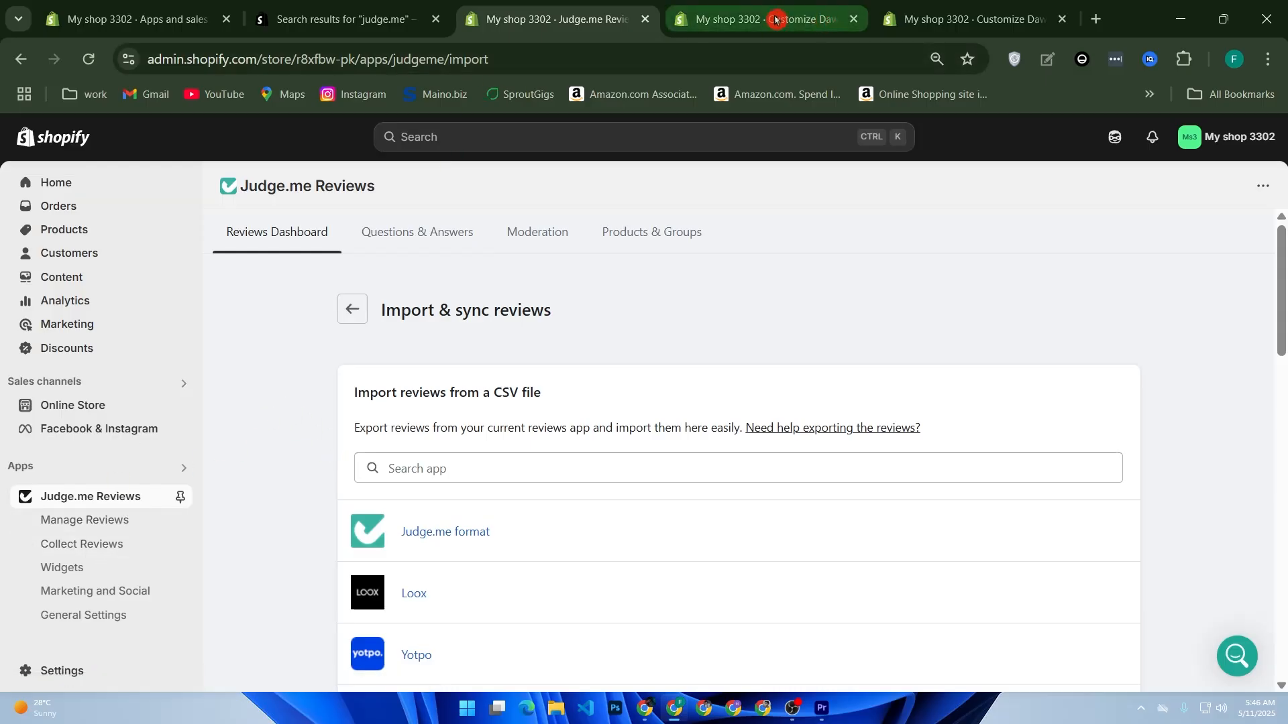
# Step: Switch to the theme editor showing the app embeds and turn the Judge.me embed off and back on
pyautogui.click(904, 6)
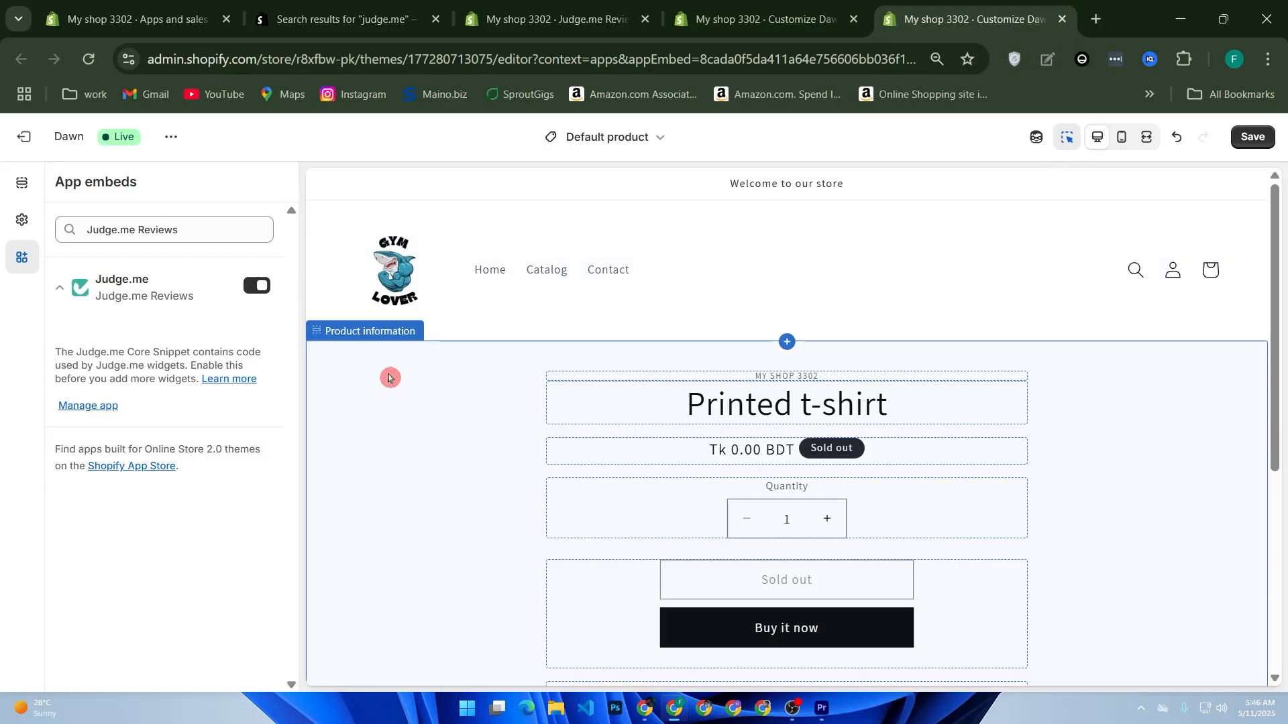
pyautogui.scroll(-3, 400, 440)
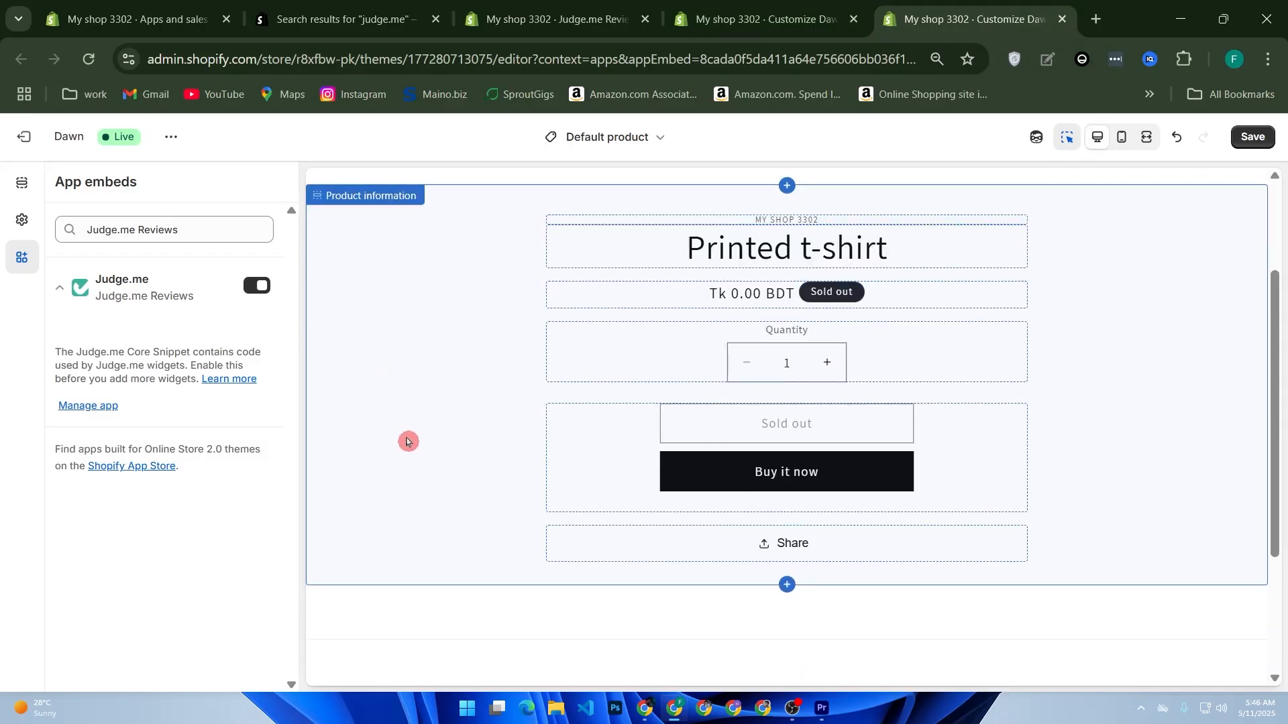
pyautogui.click(258, 288)
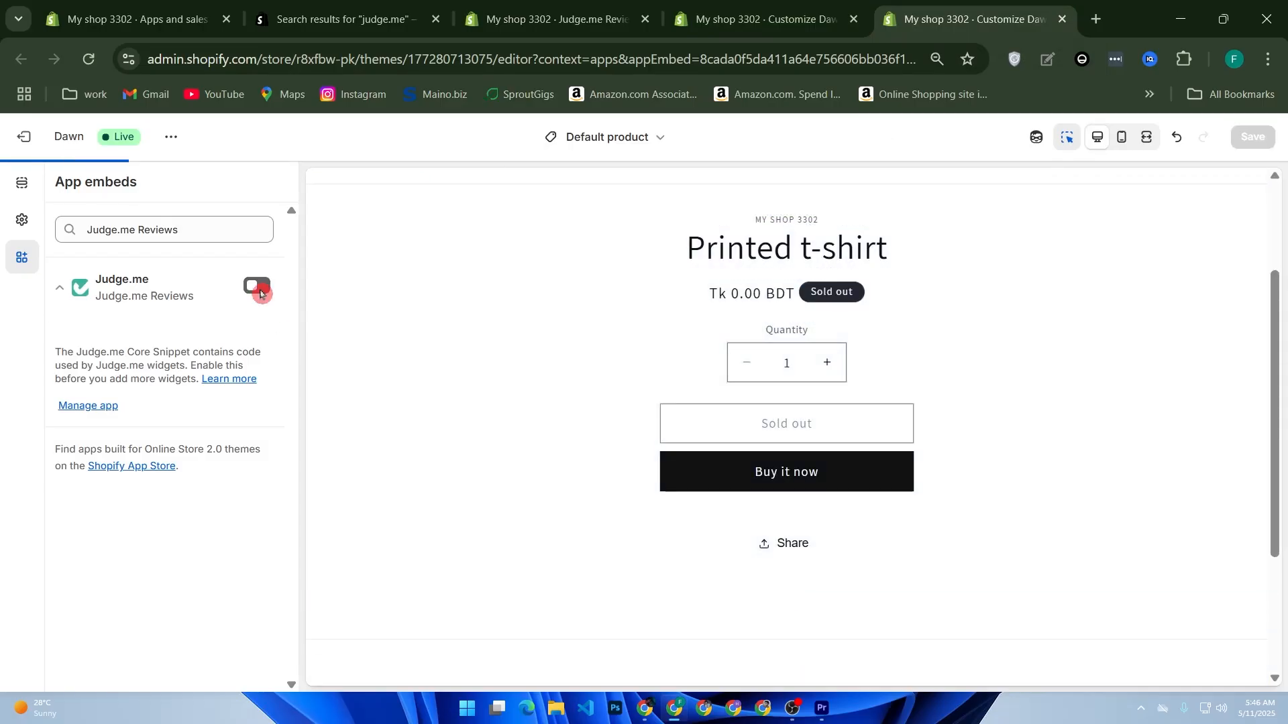
pyautogui.click(254, 290)
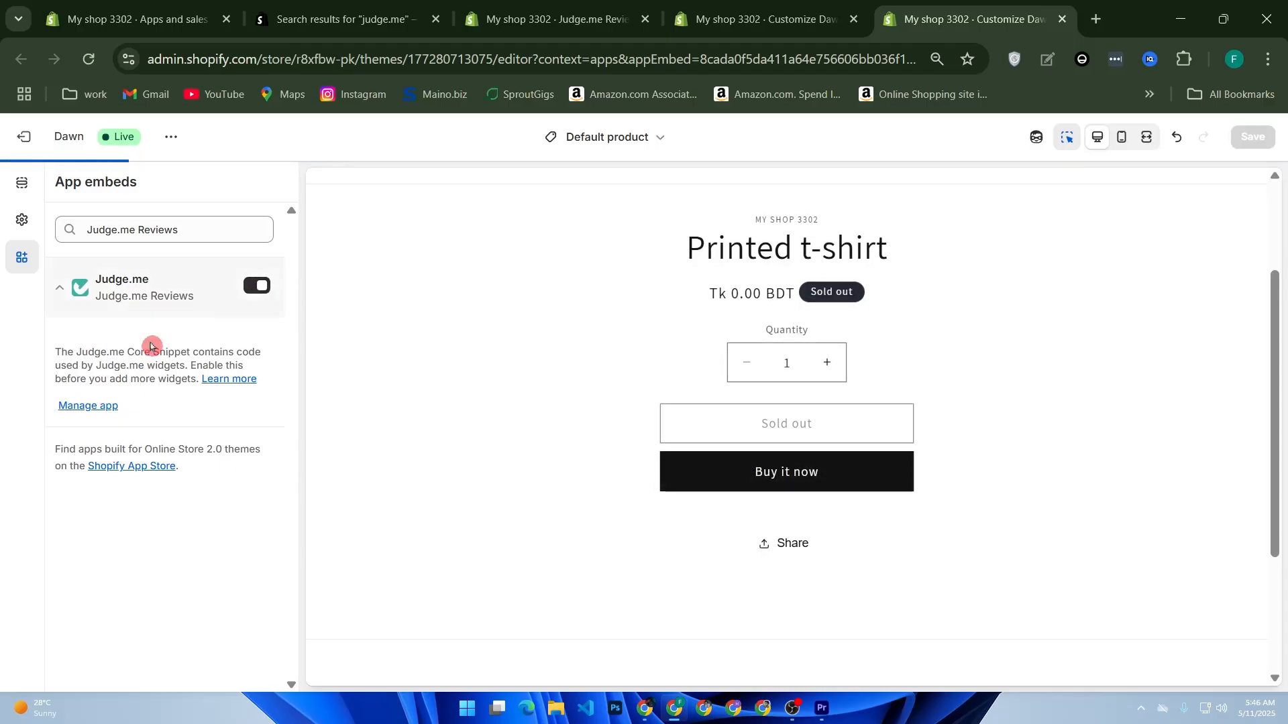
# Step: Open the Judge.me app's home page from its app embed, collapse the setup checklist, and look over the review insights
pyautogui.click(96, 408)
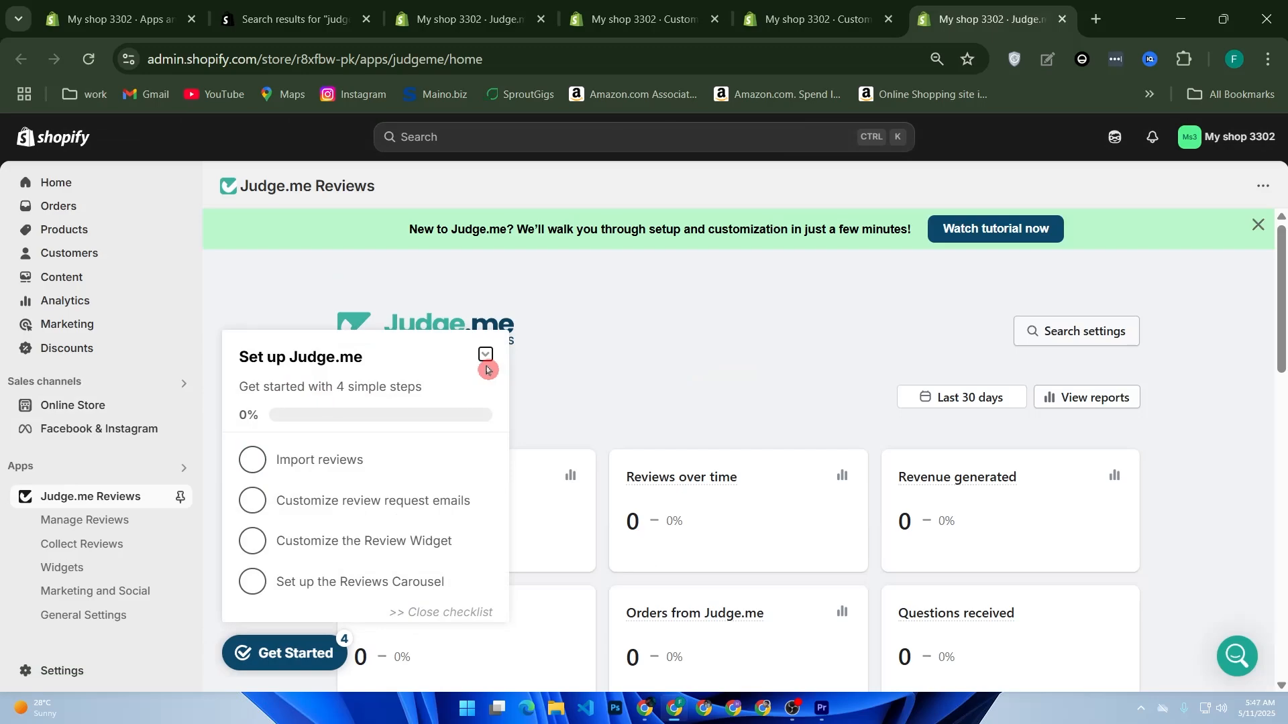
pyautogui.click(485, 357)
pyautogui.scroll(-2, 392, 406)
pyautogui.scroll(-2, 454, 409)
pyautogui.scroll(4, 452, 408)
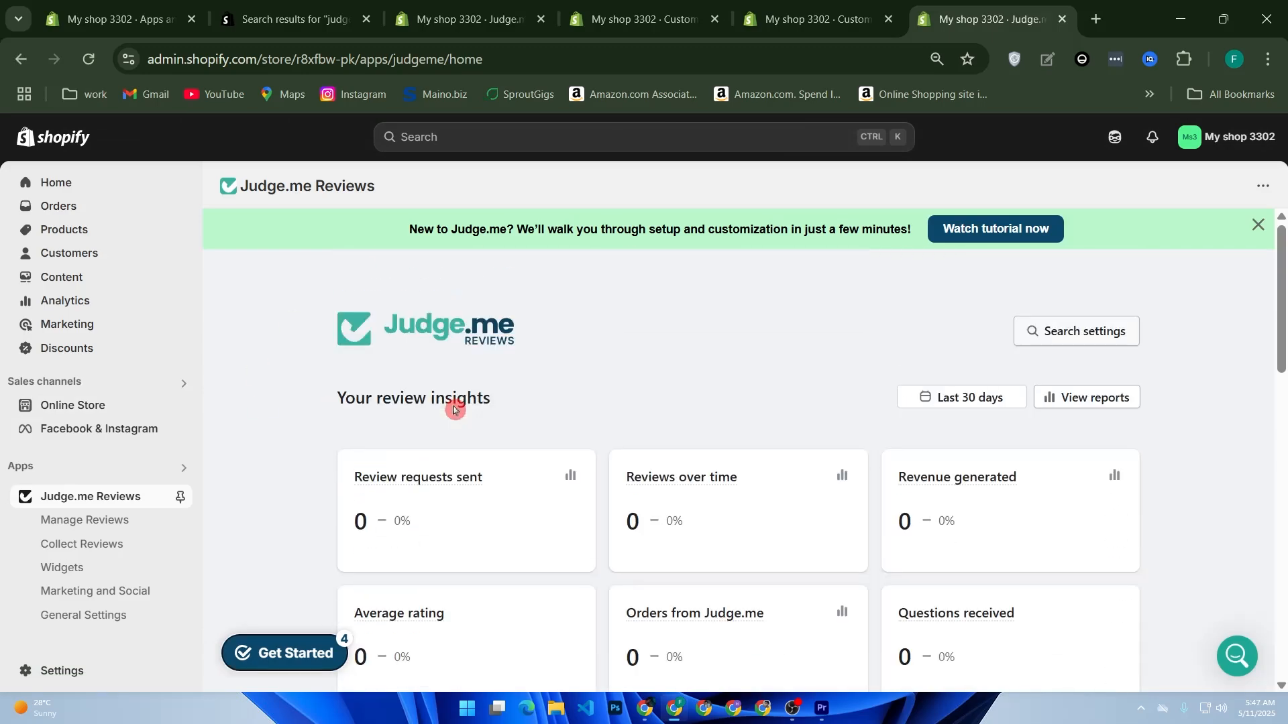
pyautogui.scroll(-1, 986, 461)
pyautogui.scroll(-1, 979, 463)
pyautogui.scroll(2, 972, 443)
# Step: Show the date range choices for the review insights and look through them, including the custom starting and ending dates
pyautogui.click(950, 400)
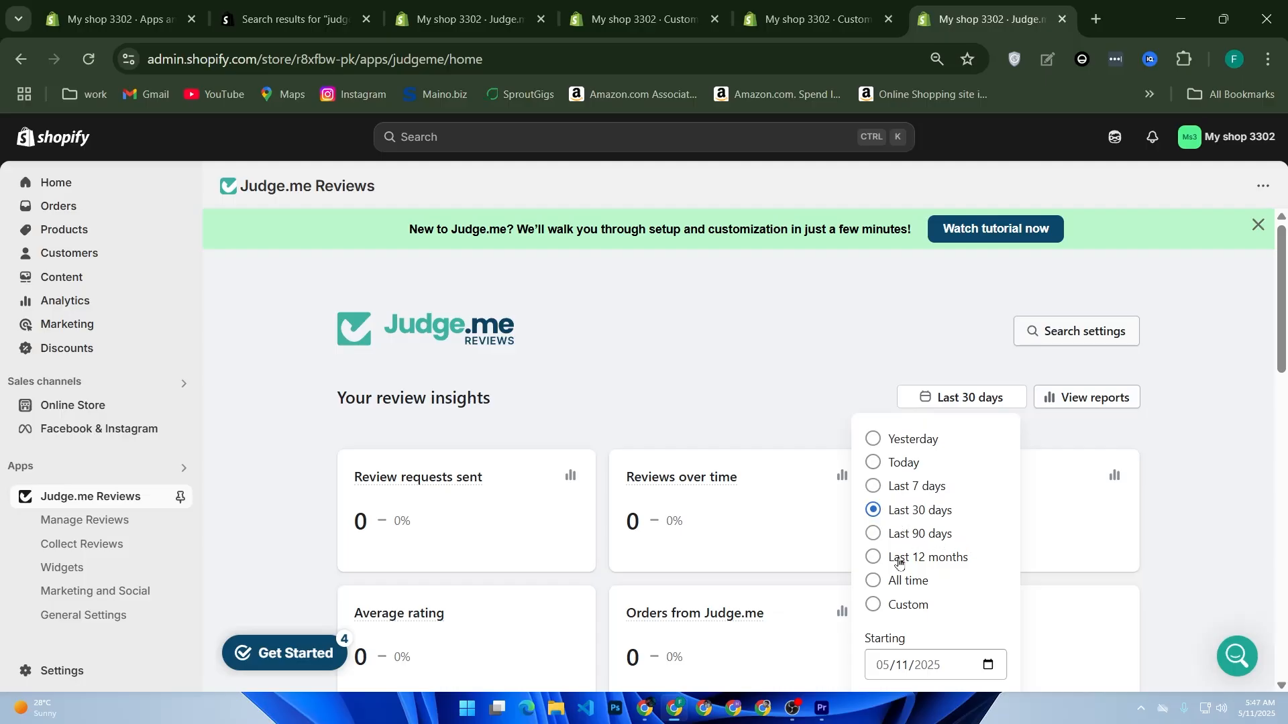
pyautogui.scroll(-2, 943, 540)
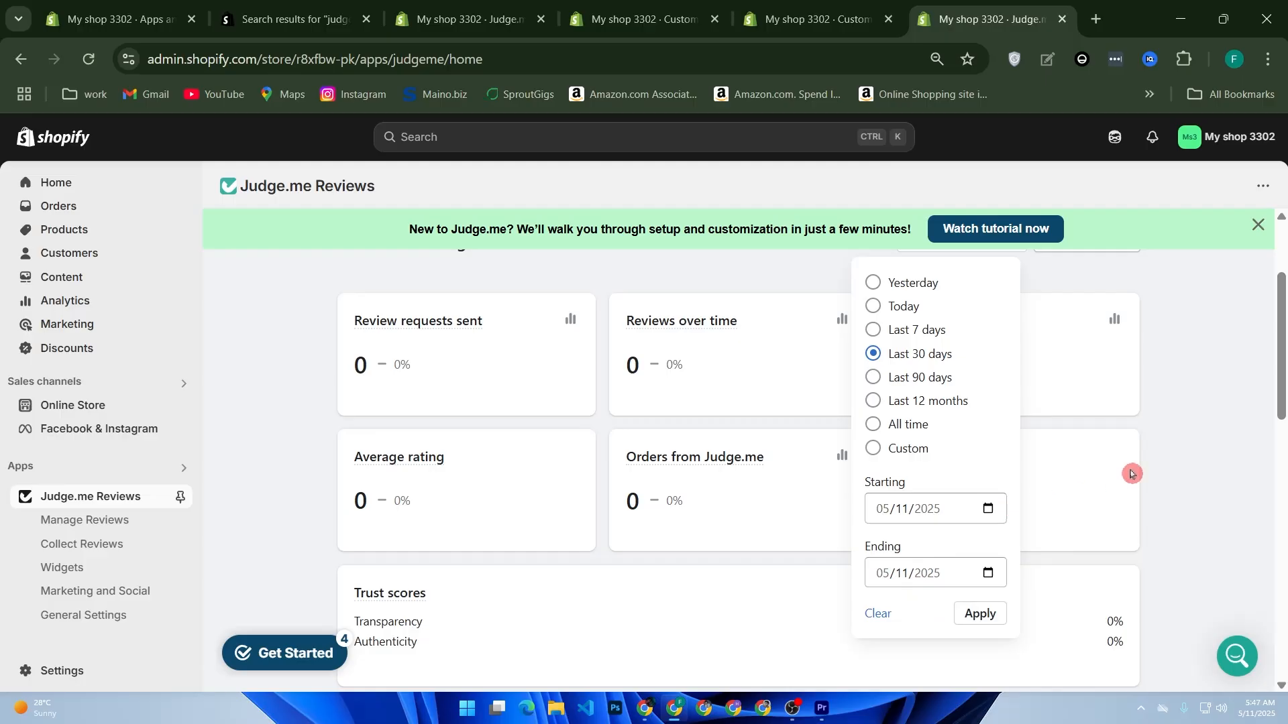
pyautogui.scroll(3, 1143, 467)
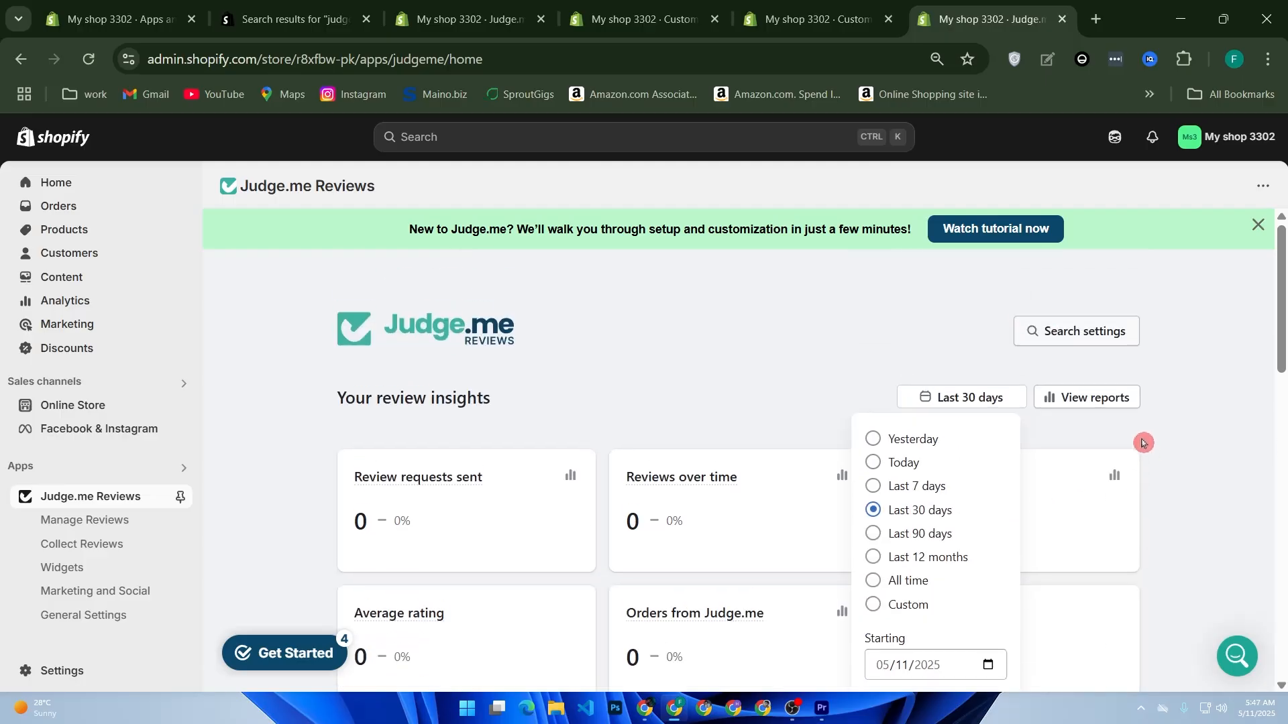
# Step: Open the review reports and look over the published rating and review performance charts
pyautogui.click(1092, 406)
pyautogui.click(1091, 403)
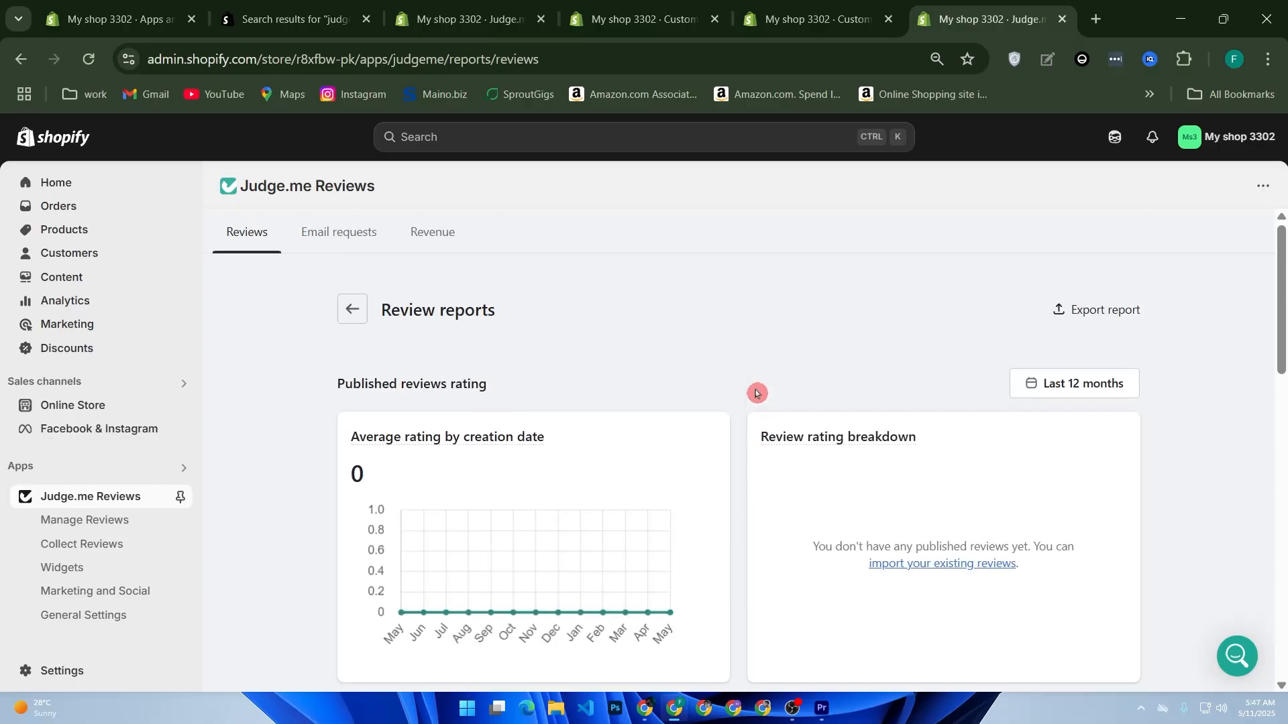
pyautogui.scroll(-2, 756, 393)
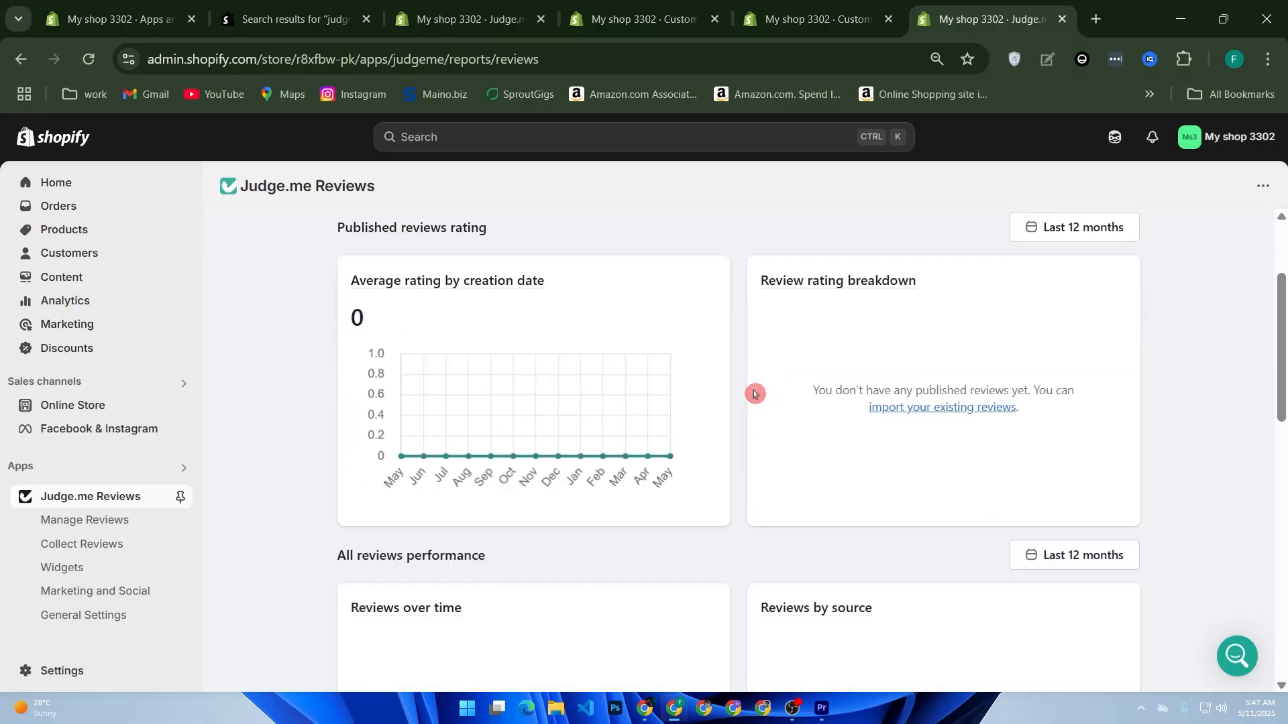
pyautogui.scroll(2, 650, 391)
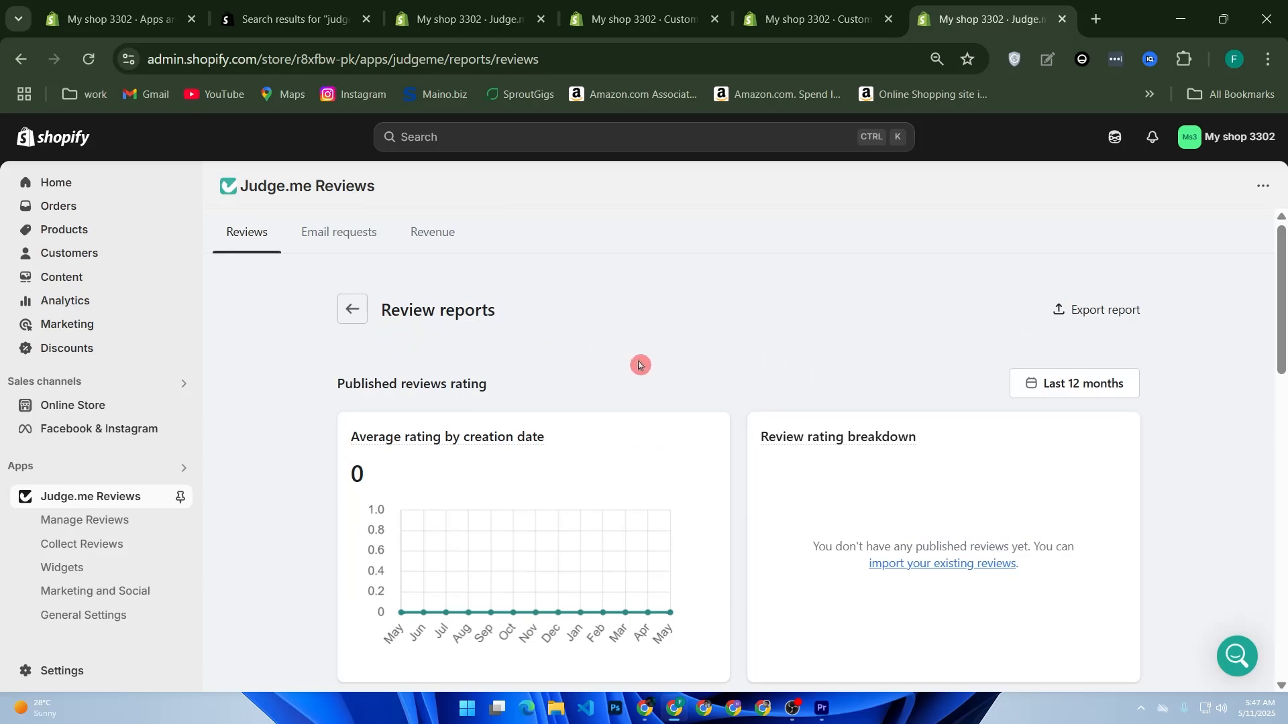
# Step: Try the Today and Last 7 days periods for exporting the review report, and close the export dialog without exporting
pyautogui.click(1082, 312)
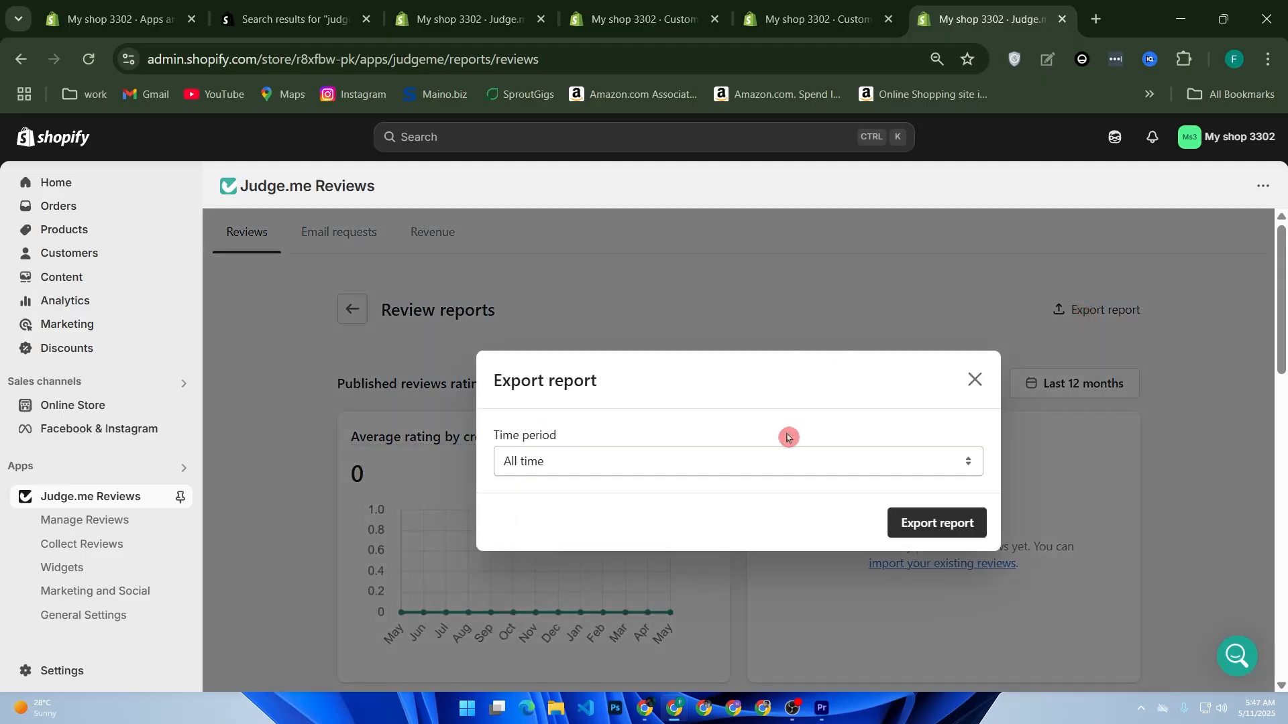
pyautogui.click(609, 467)
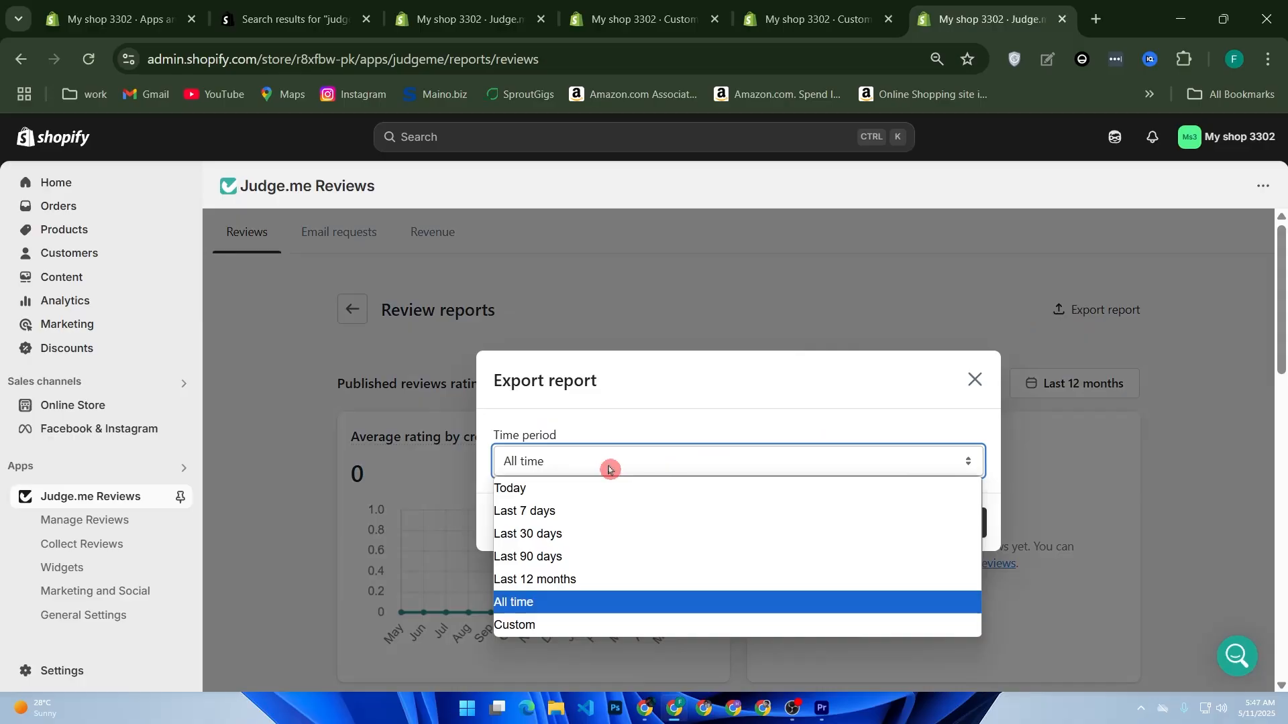
pyautogui.click(540, 489)
pyautogui.click(753, 457)
pyautogui.click(555, 511)
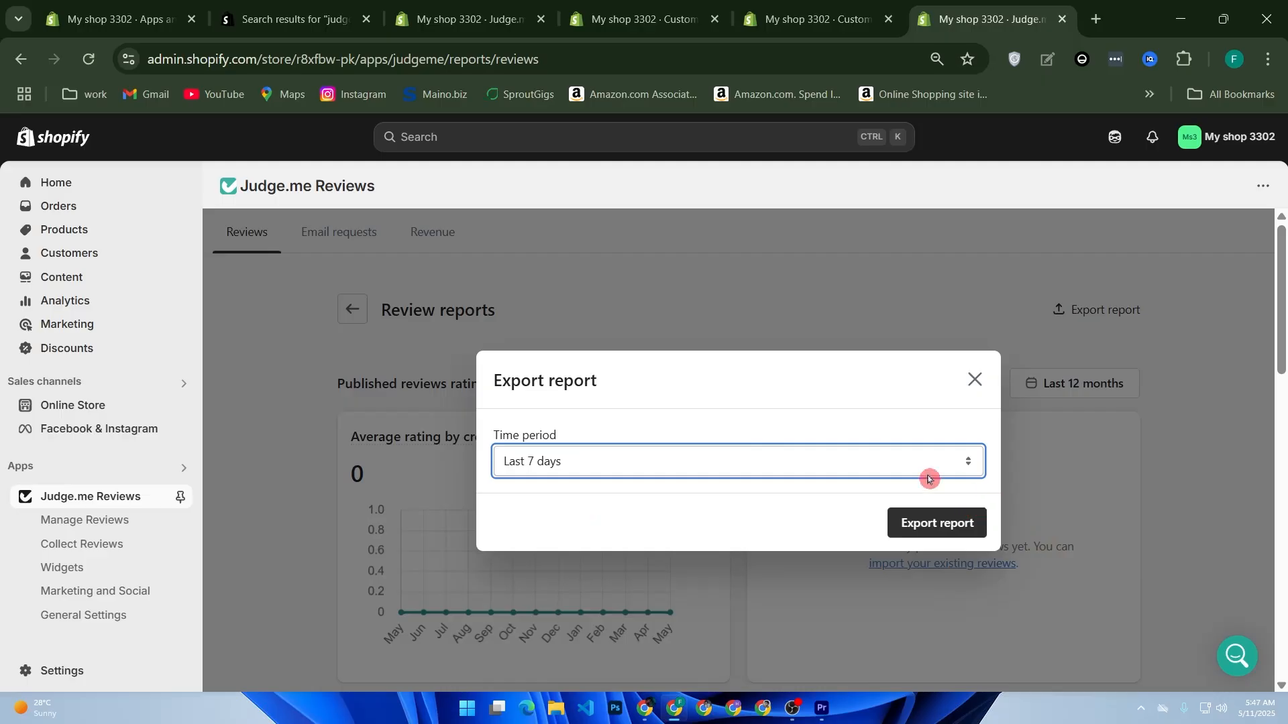
pyautogui.click(975, 380)
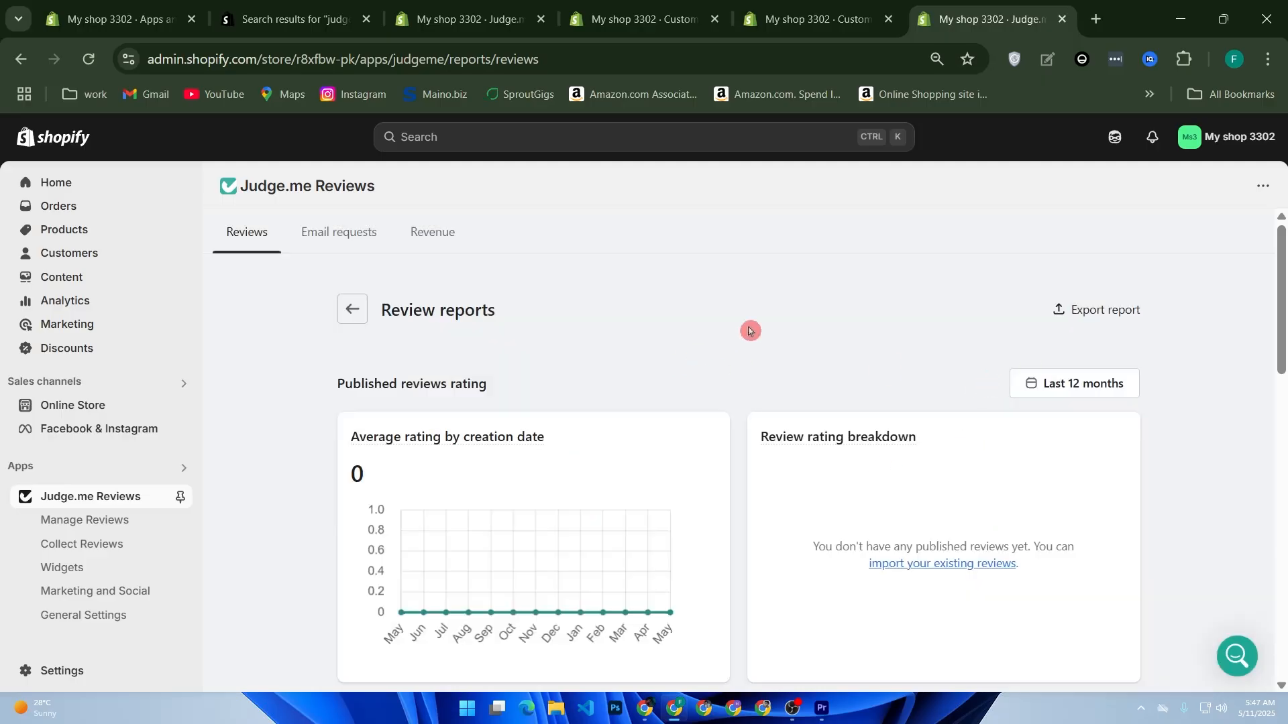
# Step: Look over the Email requests reports, including request analytics and email template performance, and open the Revenue reports
pyautogui.click(324, 244)
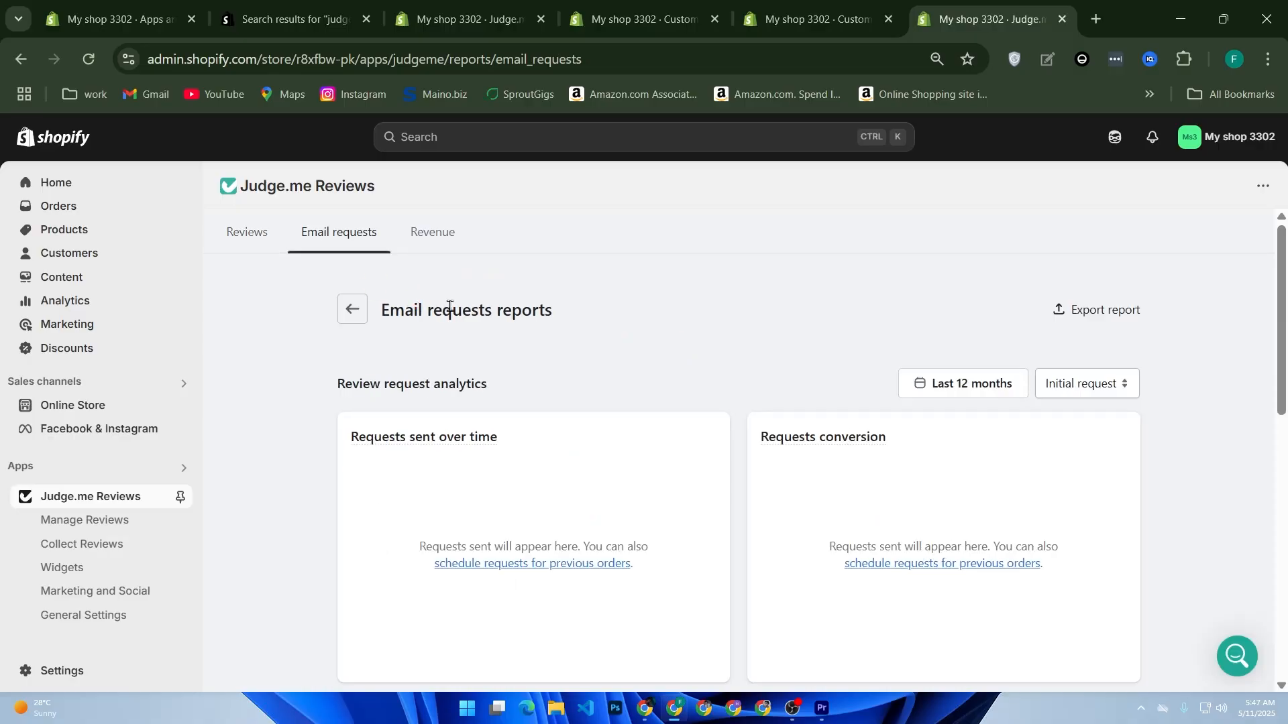
pyautogui.scroll(-2, 707, 333)
pyautogui.scroll(-4, 709, 334)
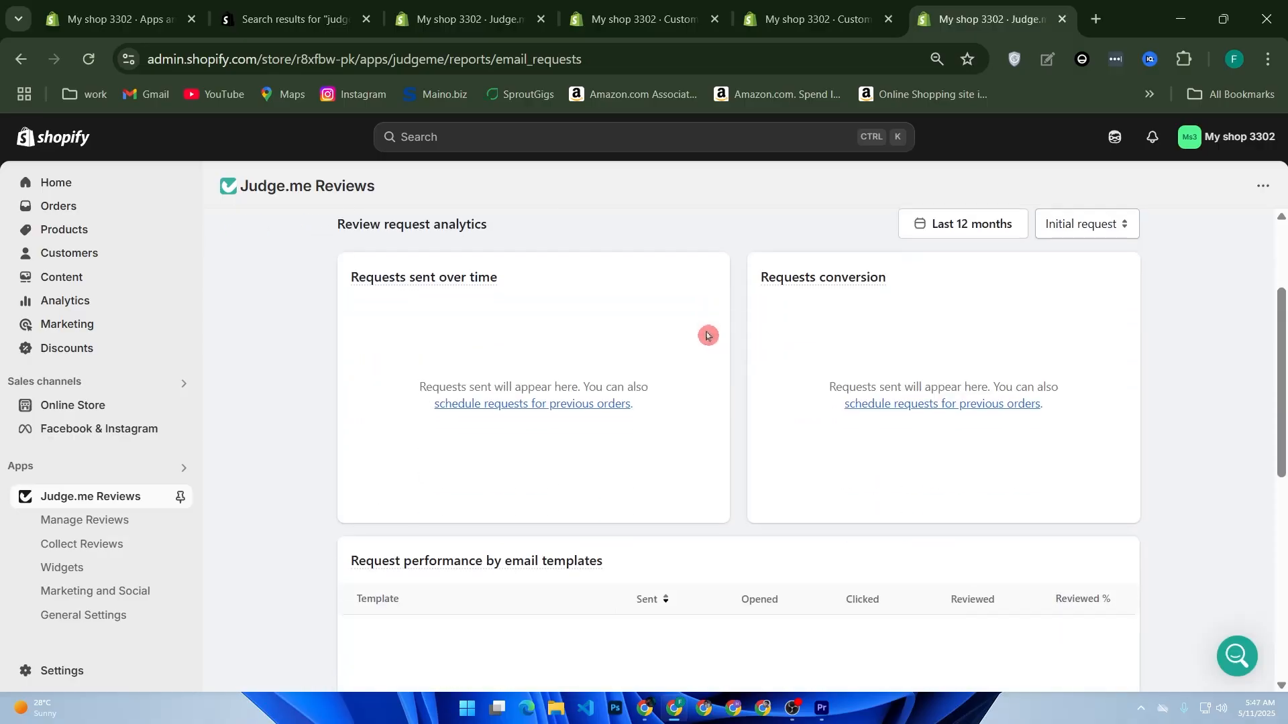
pyautogui.scroll(-3, 712, 335)
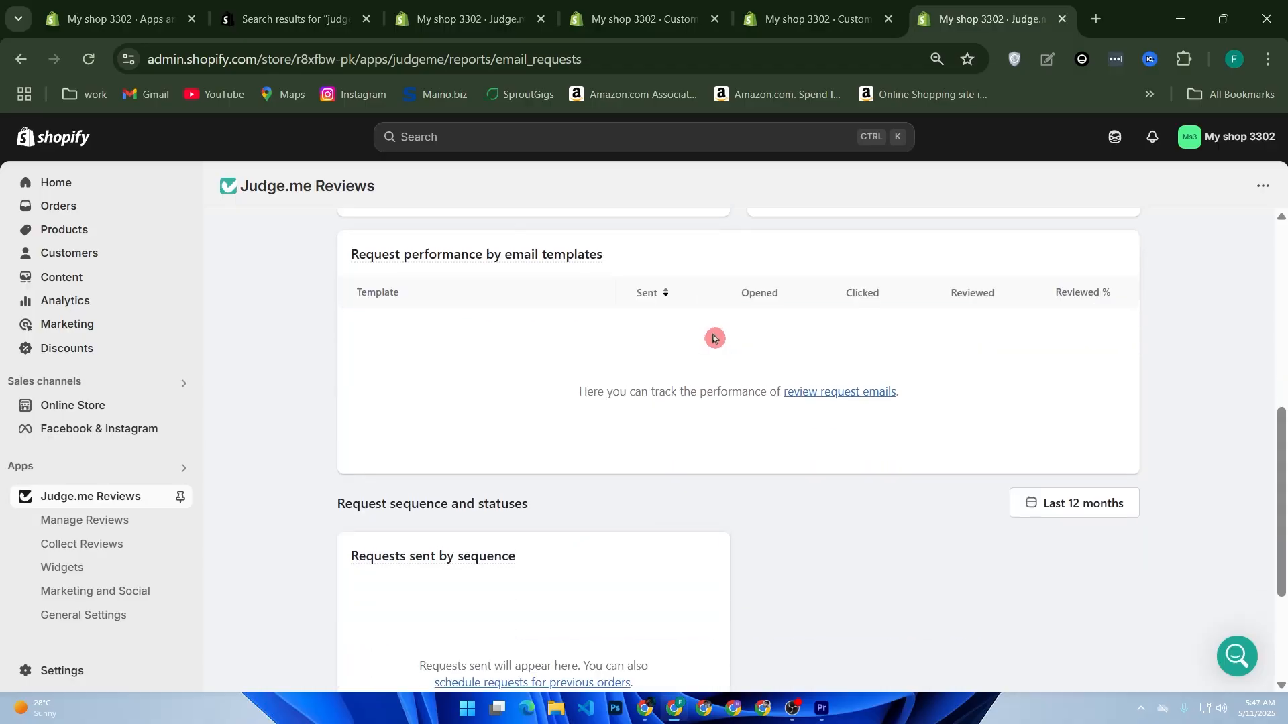
pyautogui.scroll(5, 714, 337)
pyautogui.scroll(3, 661, 345)
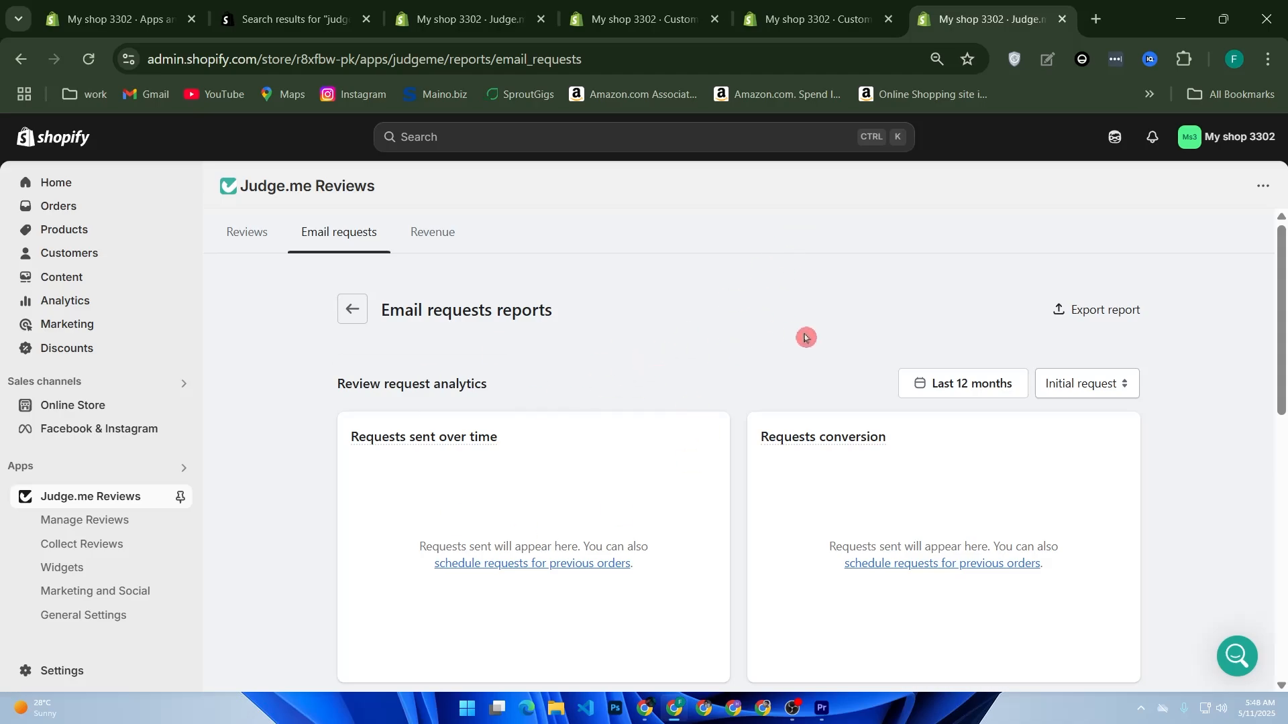
pyautogui.click(448, 254)
pyautogui.click(442, 247)
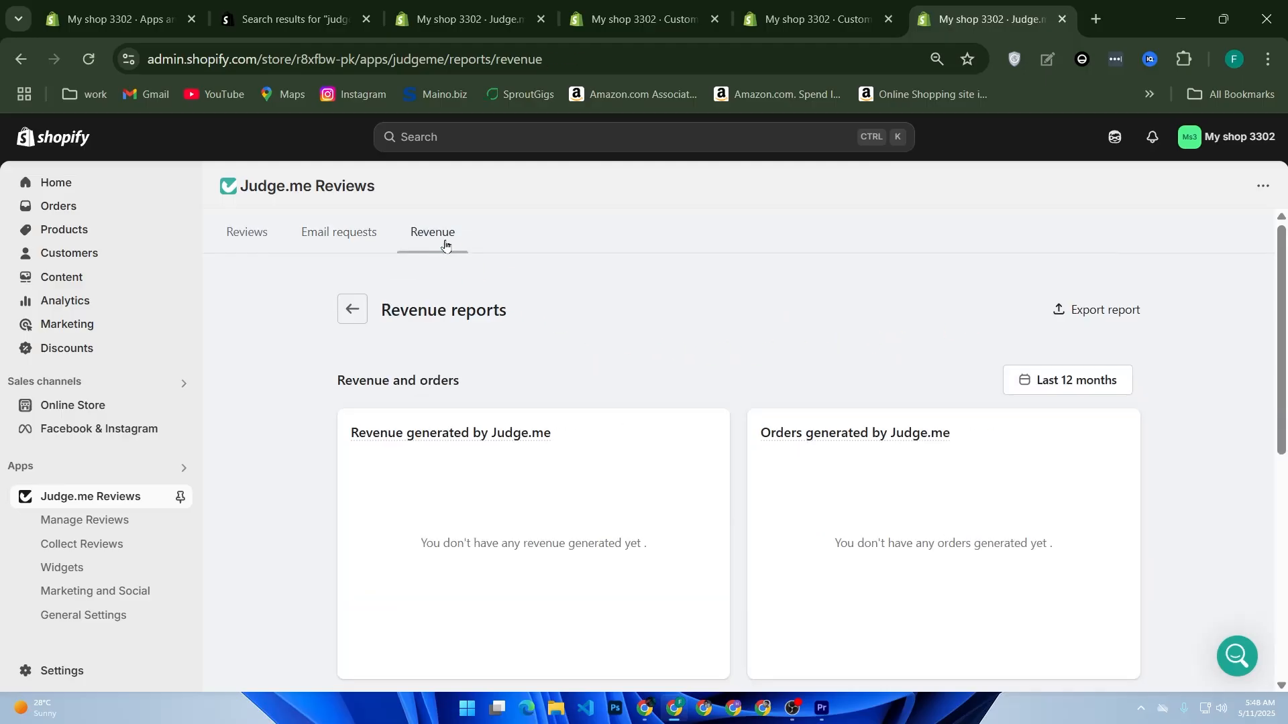